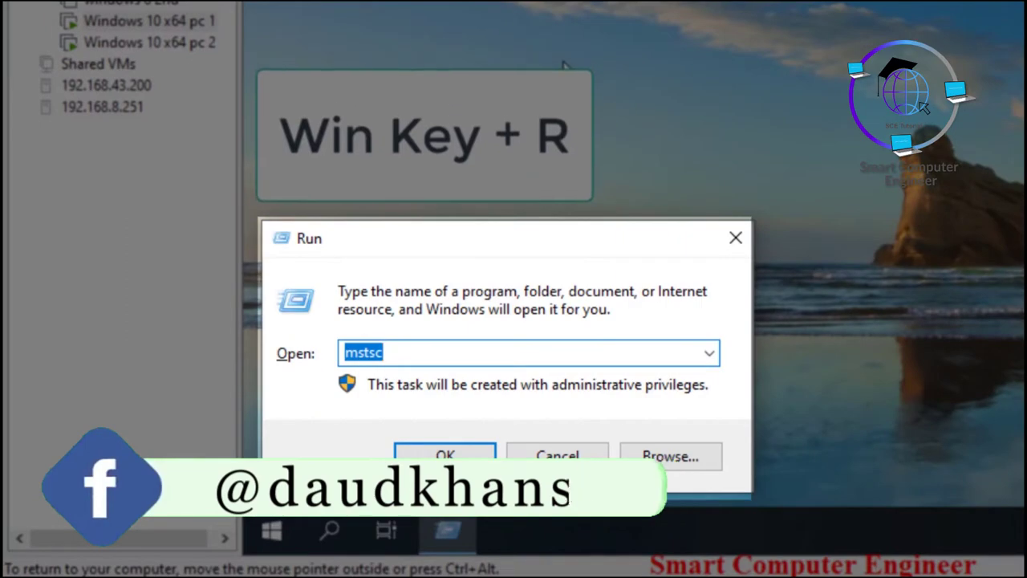
# Step: Launch Remote Desktop Connection with mstsc and enter 10.0.0.2 as the computer
pyautogui.press('Return')
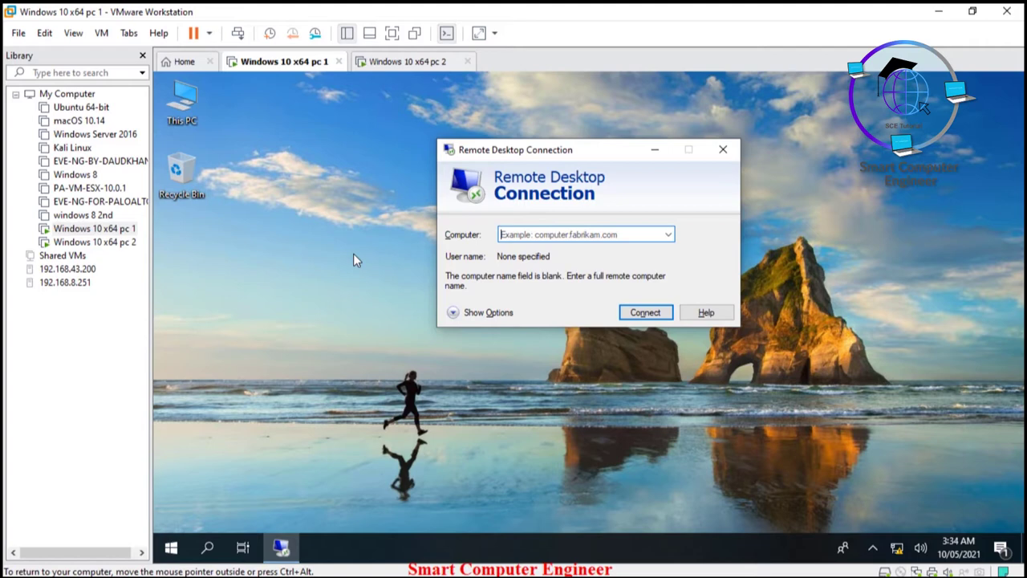
pyautogui.click(509, 234)
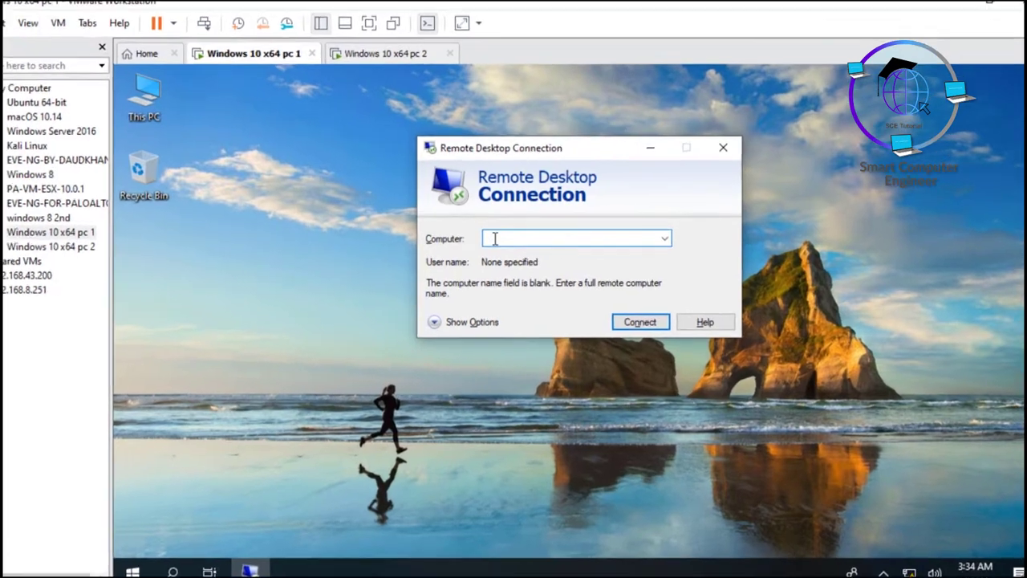
pyautogui.write('10.0.0.')
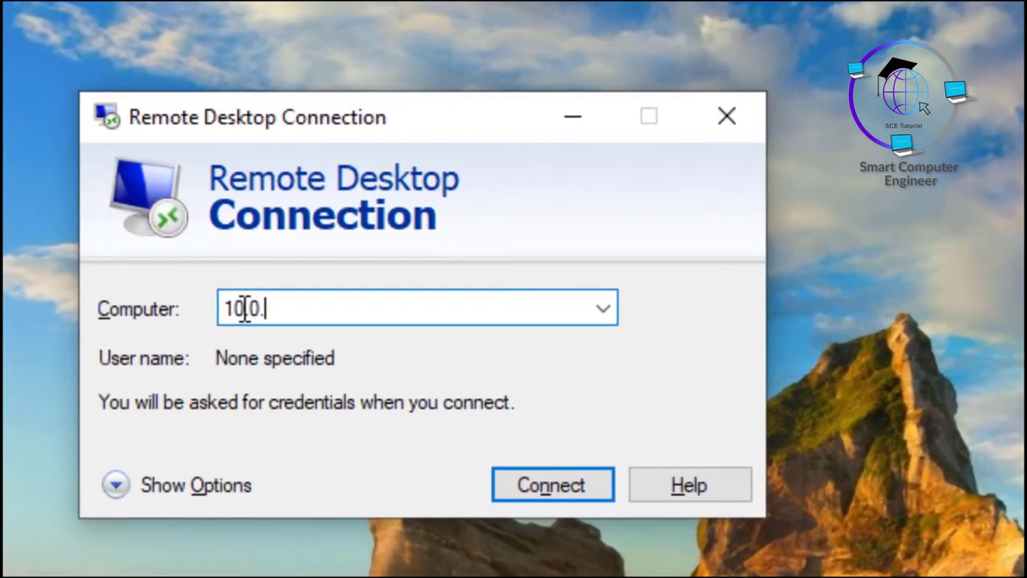
pyautogui.write('2')
pyautogui.press('BackSpace')
pyautogui.write('.2')
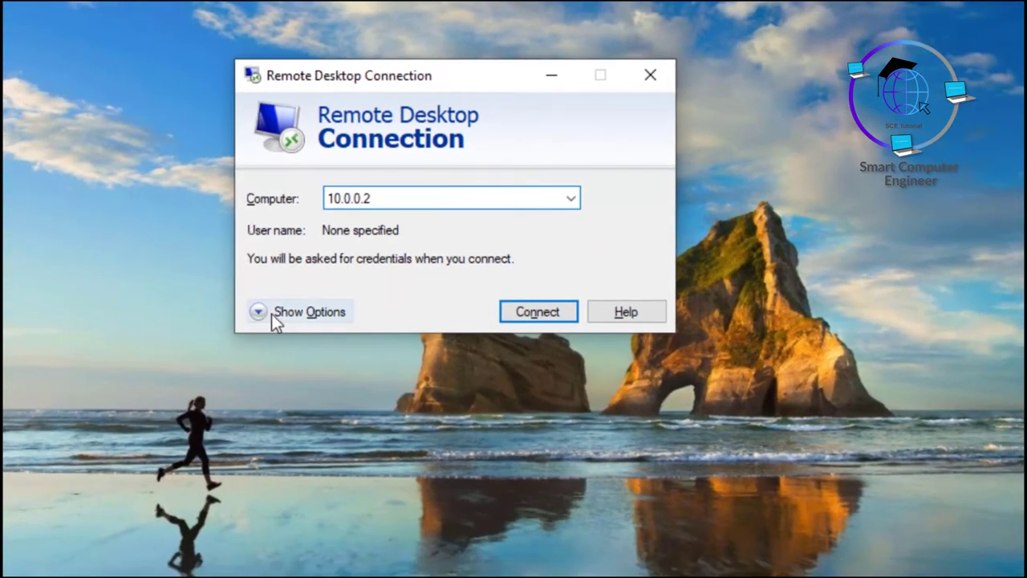
# Step: Save the connection settings as the RDP file User1 on the Desktop
pyautogui.click(283, 314)
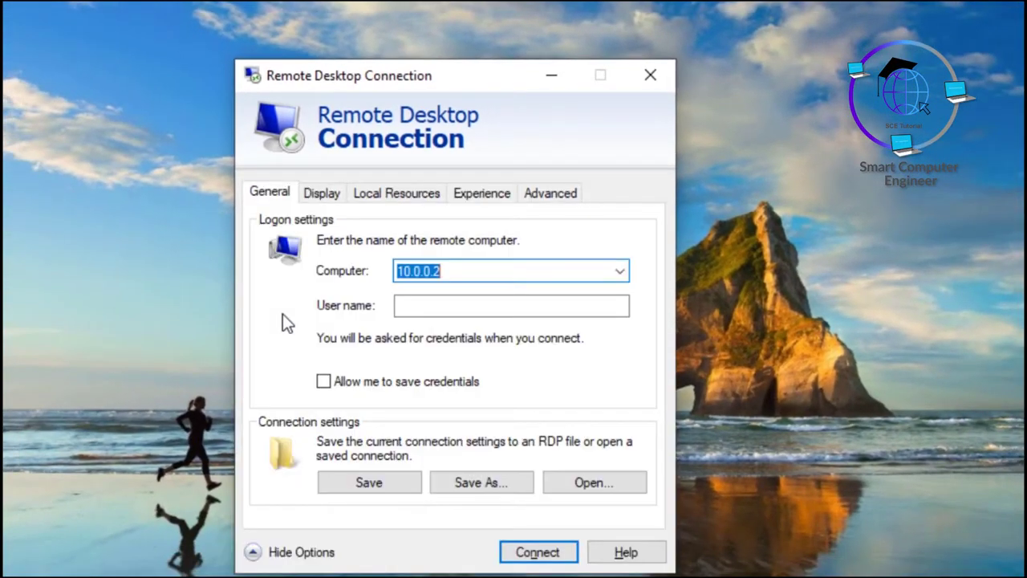
pyautogui.click(457, 485)
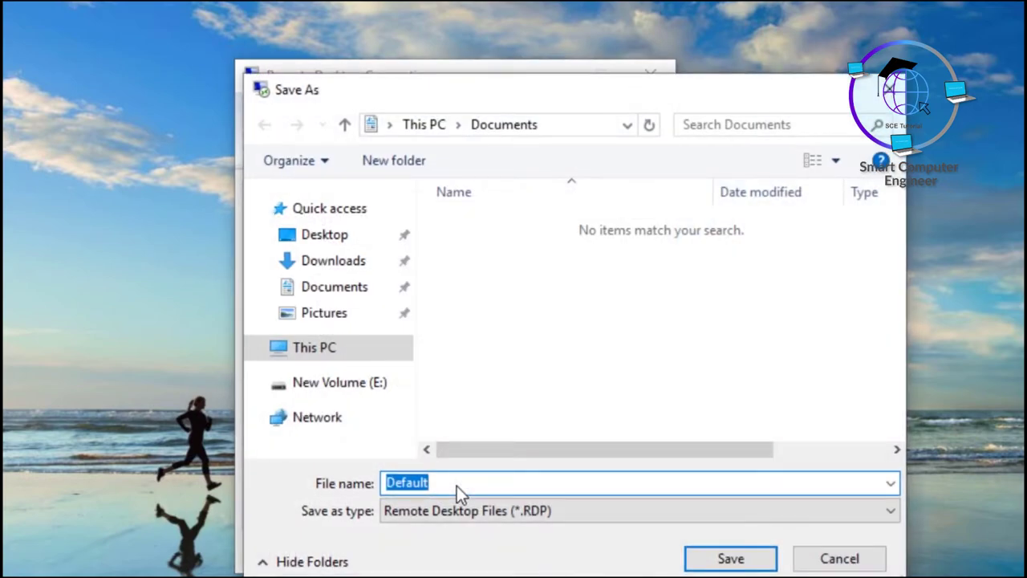
pyautogui.write('User1')
pyautogui.click(324, 234)
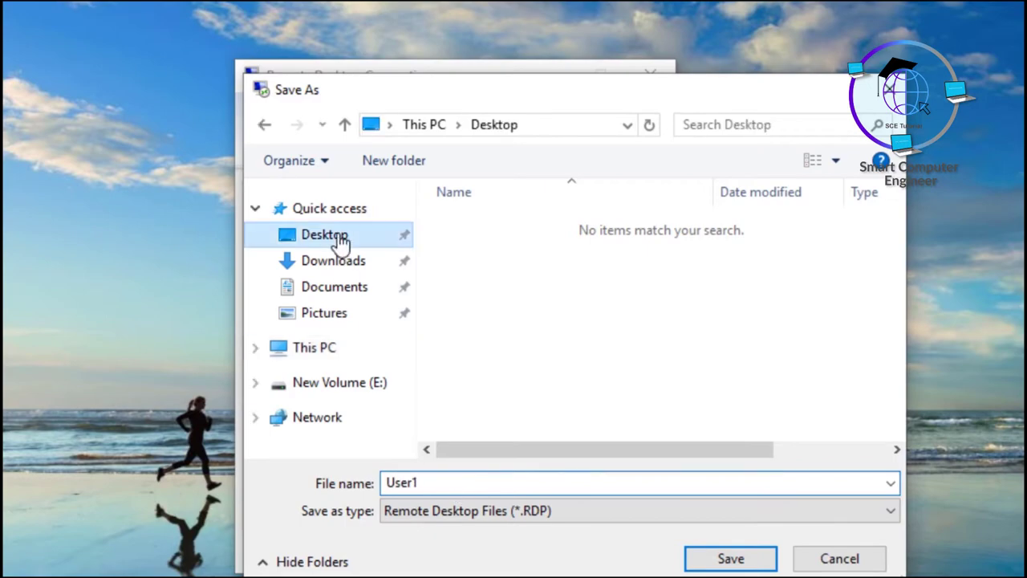
pyautogui.click(724, 562)
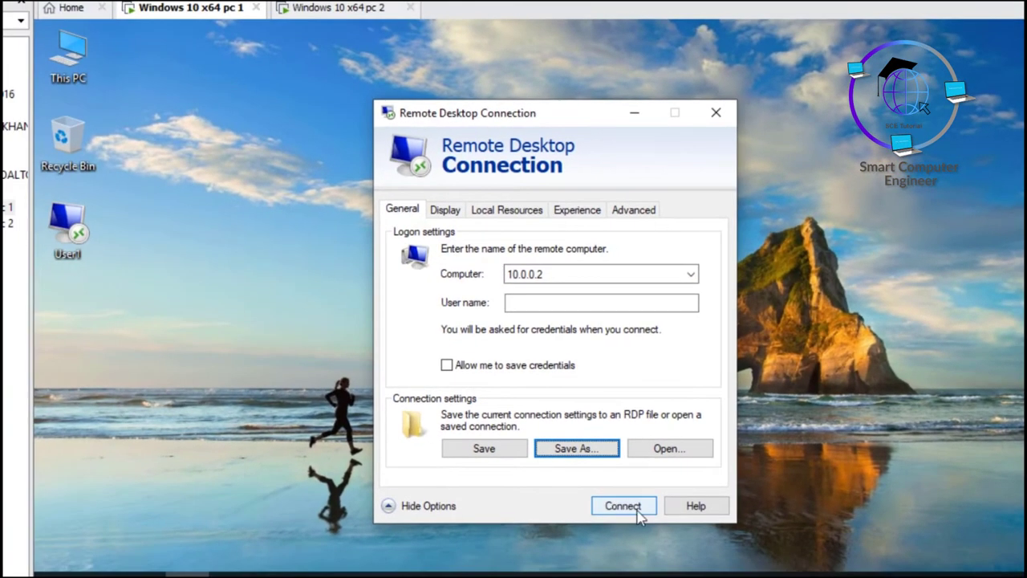
# Step: Connect to 10.0.0.2 with the user's credentials, trusting the connection and accepting the certificate
pyautogui.click(637, 508)
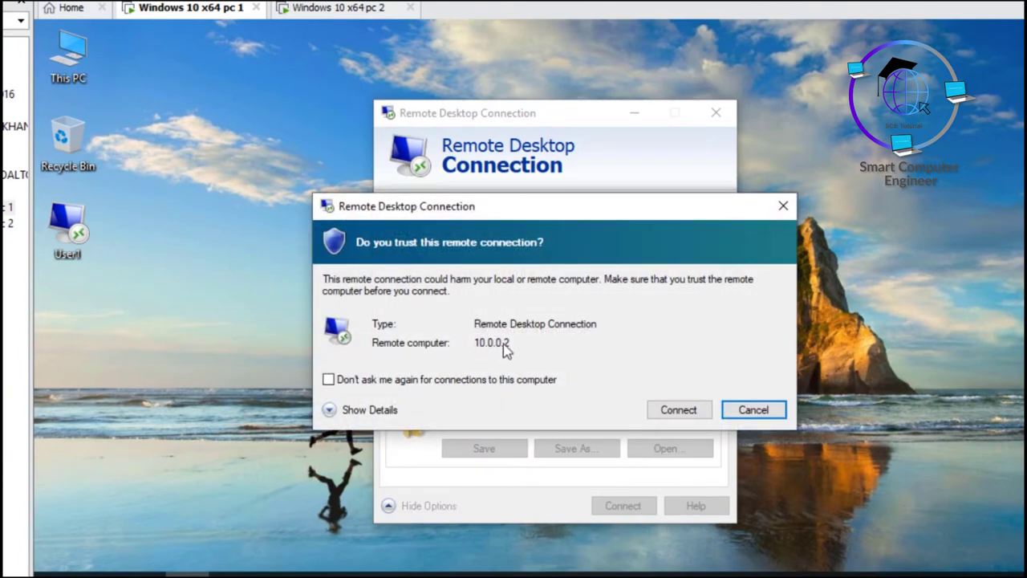
pyautogui.click(679, 410)
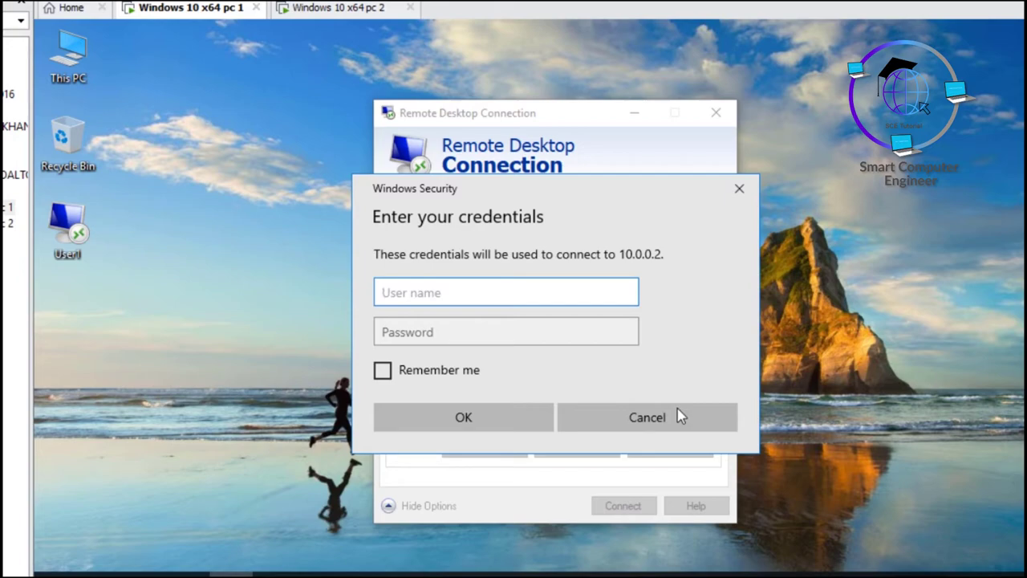
pyautogui.press('Return')
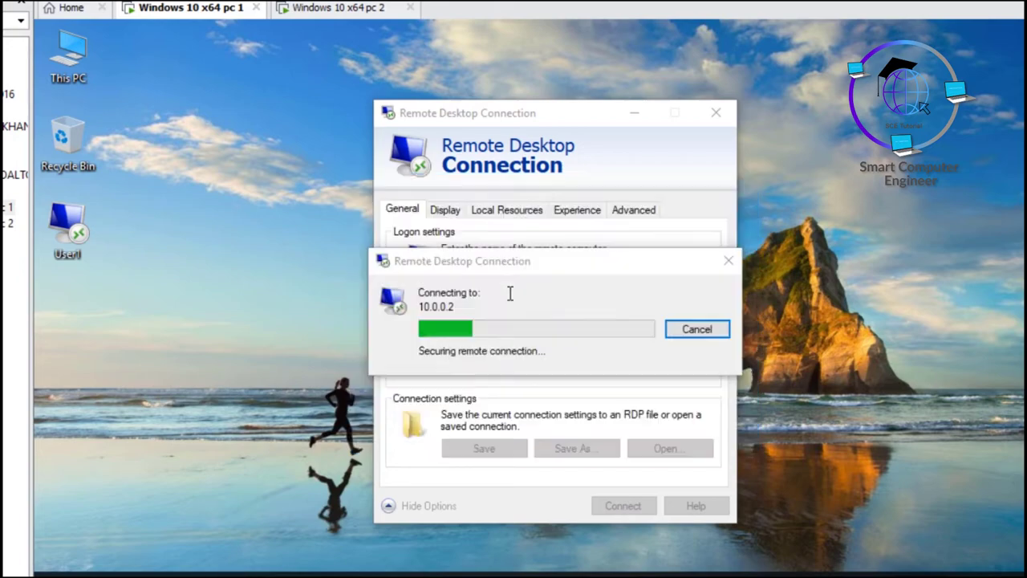
pyautogui.click(608, 465)
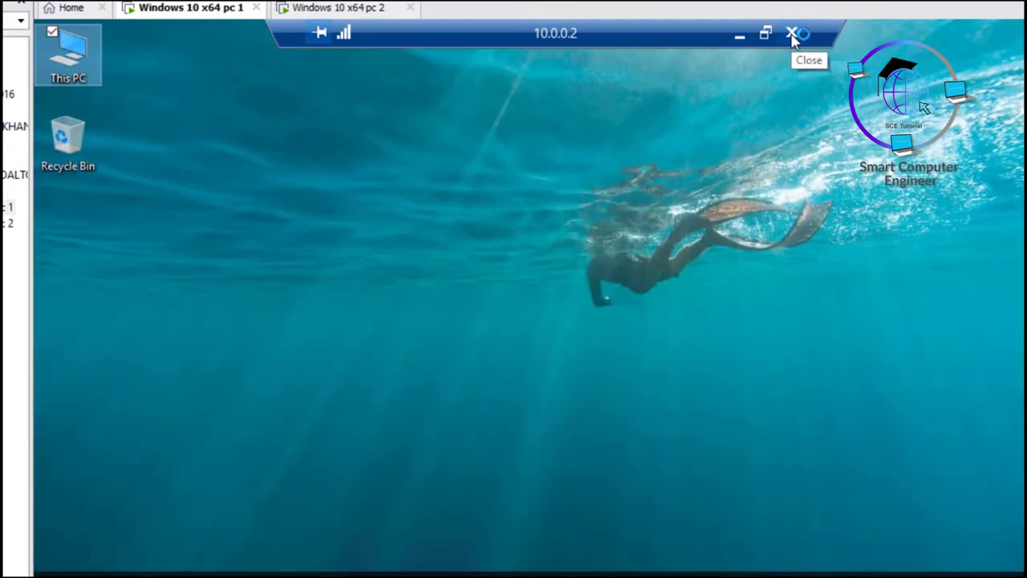
# Step: Disconnect the remote session and return to the first Windows 10 VM
pyautogui.click(792, 34)
pyautogui.click(607, 345)
pyautogui.click(311, 16)
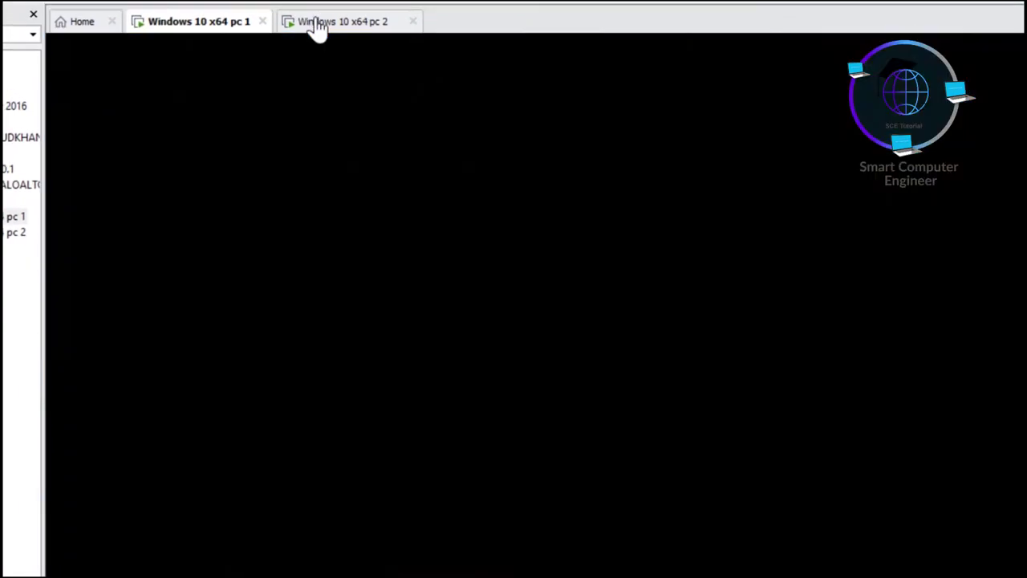
pyautogui.click(219, 18)
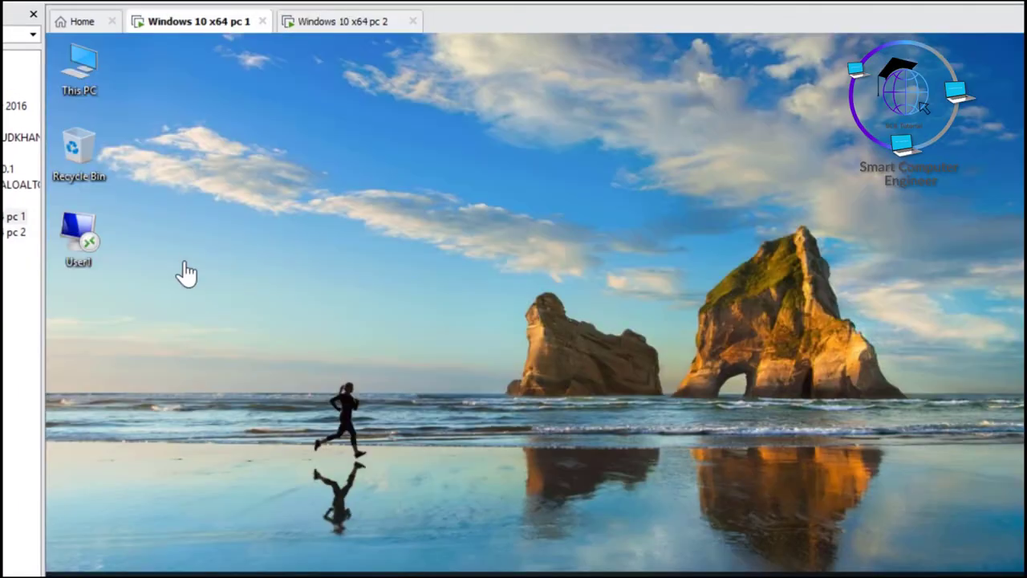
# Step: Launch the User1 shortcut, enter the account password, and decline the certificate warning
pyautogui.doubleClick(76, 234)
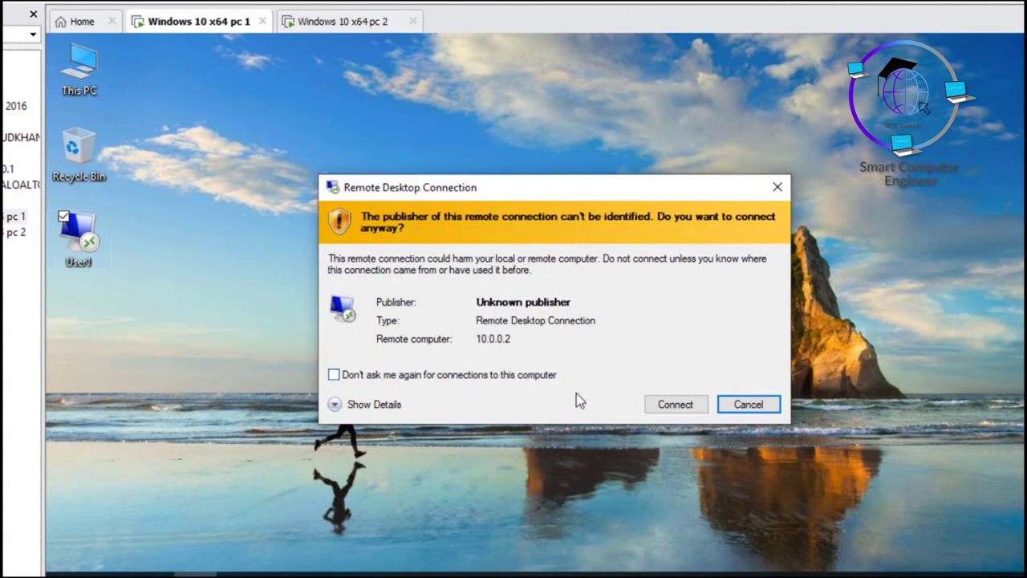
pyautogui.click(665, 404)
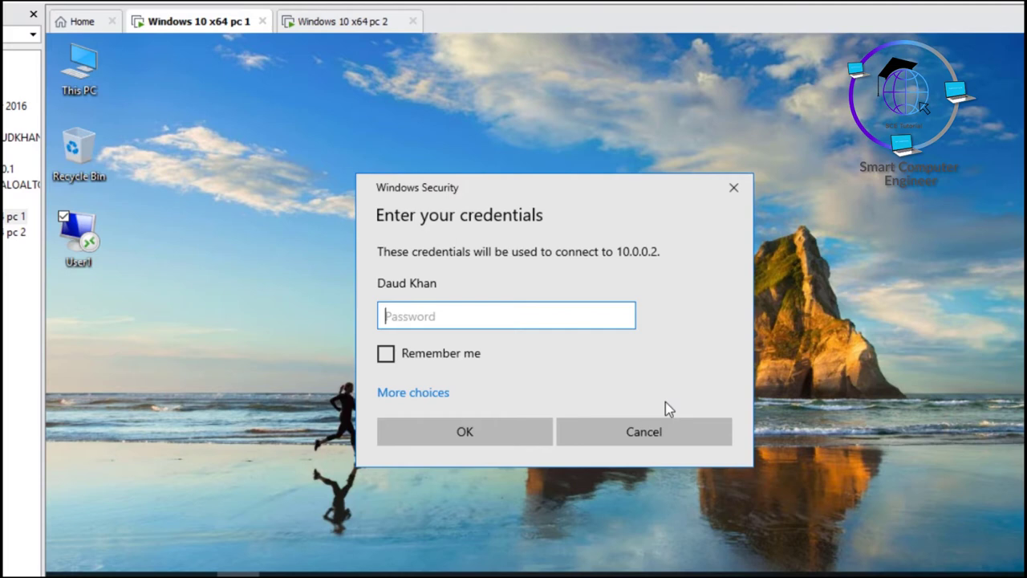
pyautogui.write('Pa')
pyautogui.press('BackSpace')
pyautogui.press('BackSpace')
pyautogui.write('P@ssw0rd')
pyautogui.press('Return')
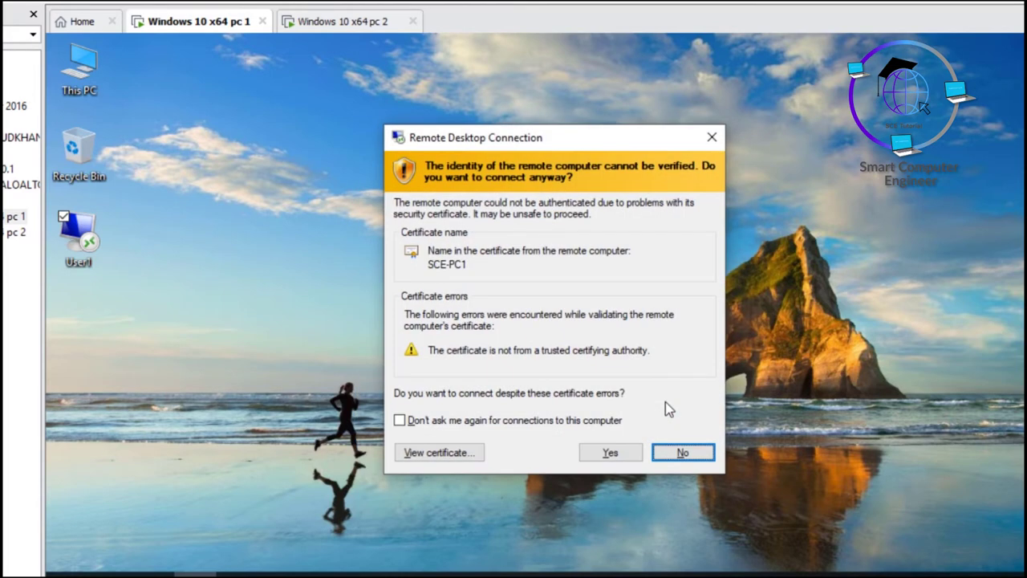
pyautogui.click(682, 454)
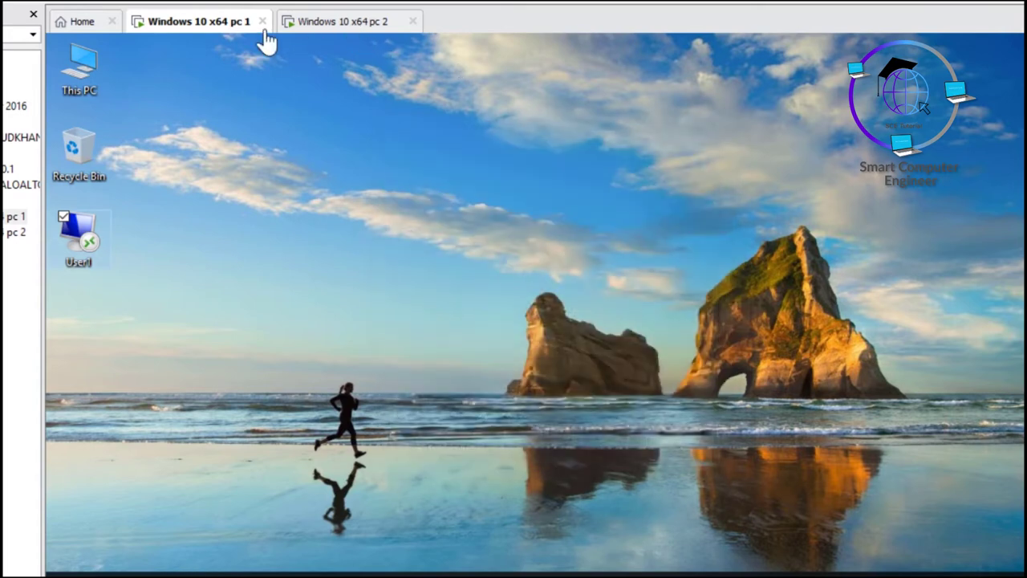
pyautogui.click(299, 167)
pyautogui.press('super+r')
pyautogui.click(204, 538)
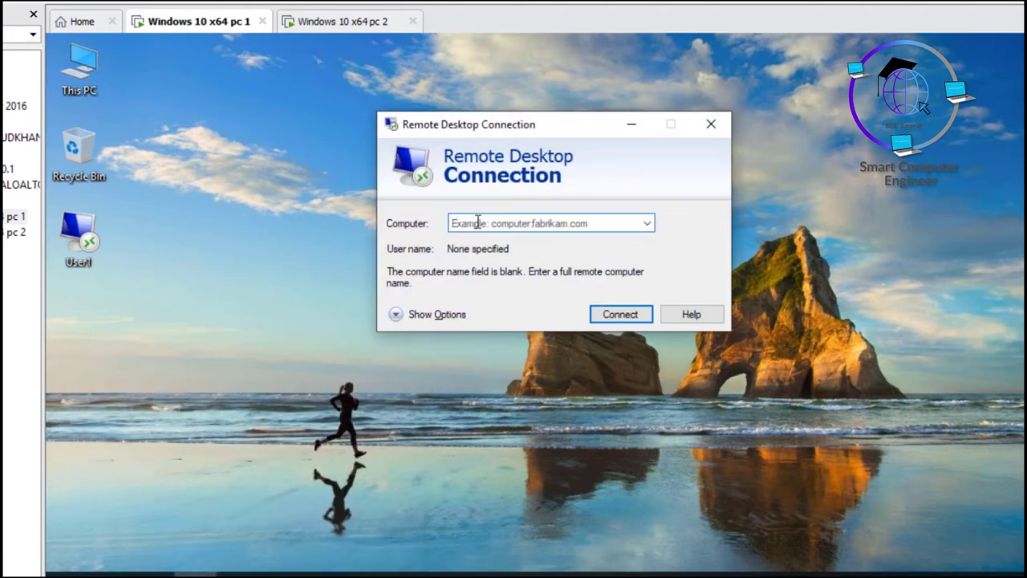
pyautogui.click(711, 124)
pyautogui.doubleClick(83, 235)
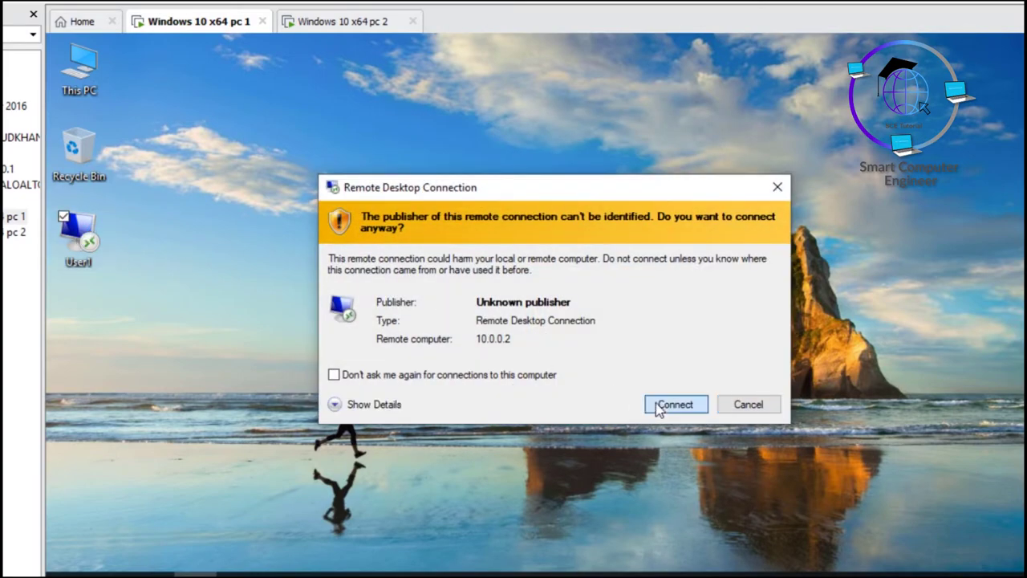
pyautogui.click(658, 403)
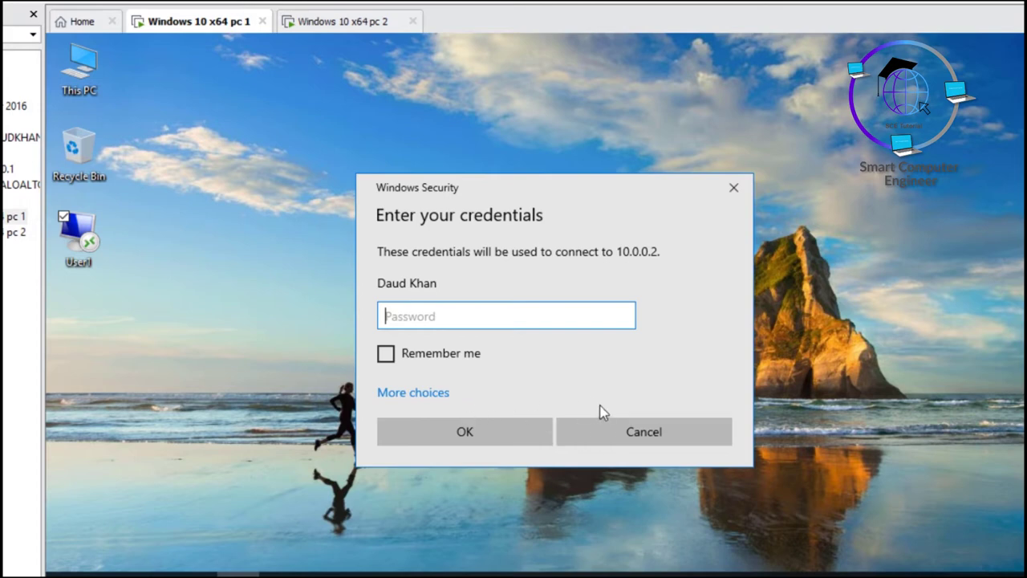
pyautogui.click(615, 434)
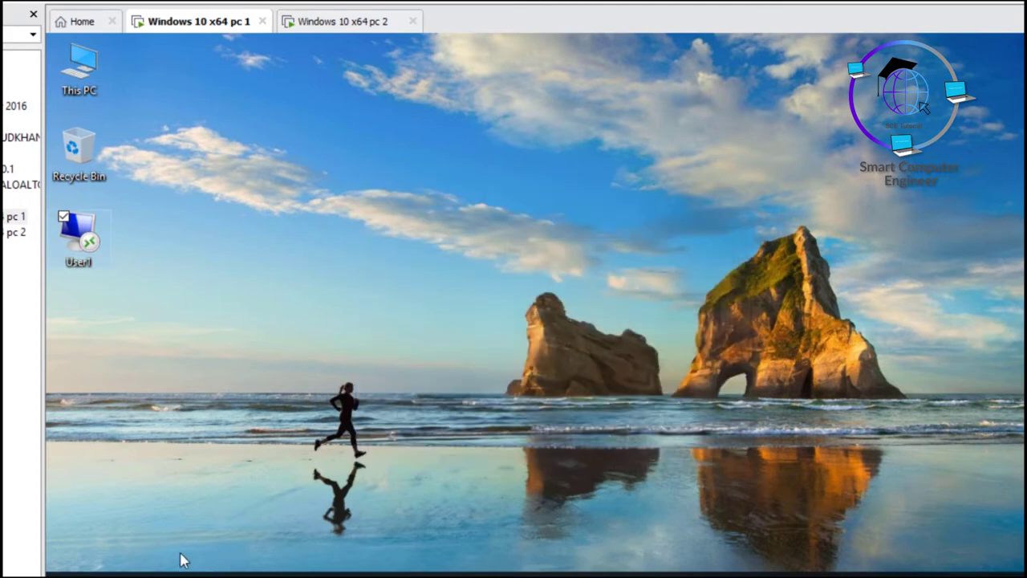
# Step: Open Remote Desktop Connection for 10.0.0.2 with Display settings at Full Screen, Highest Quality (32 bit)
pyautogui.press('super+r')
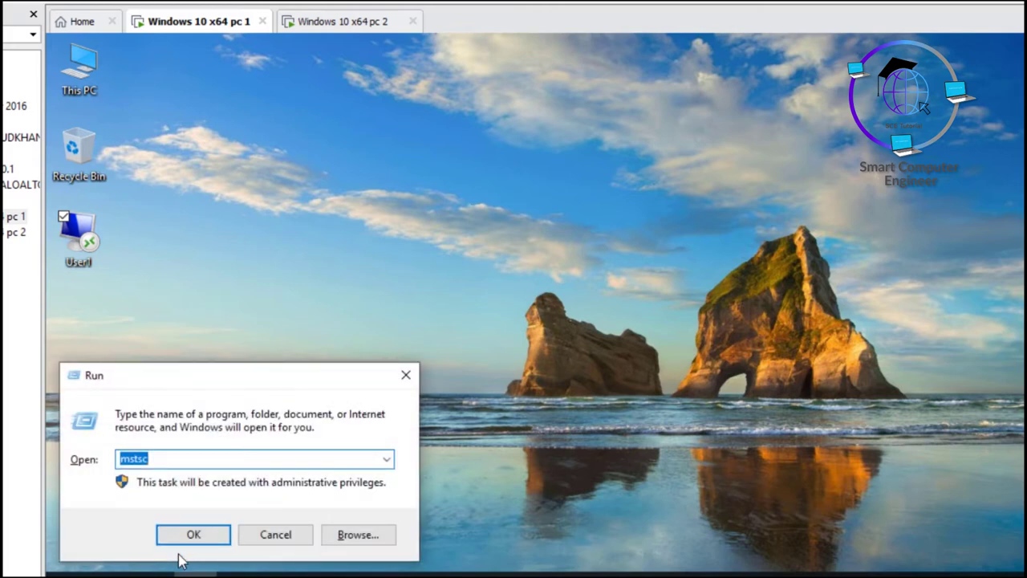
pyautogui.click(185, 539)
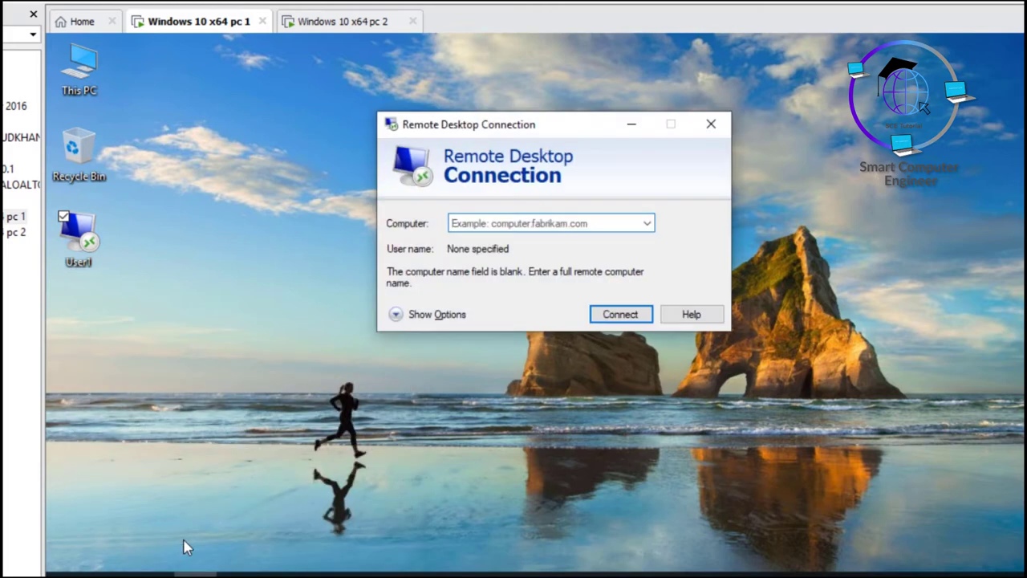
pyautogui.write('10.0')
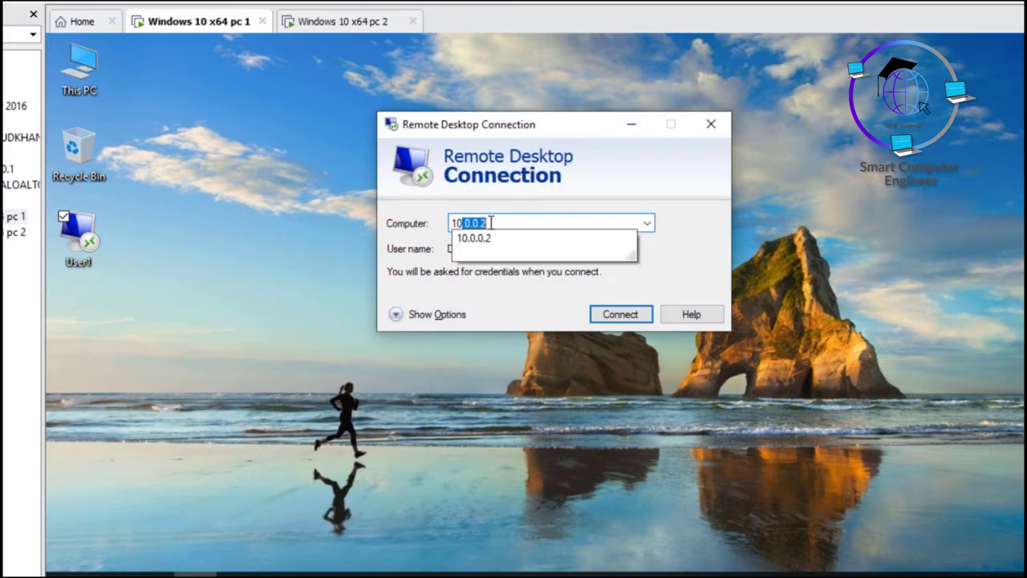
pyautogui.write('.0.2')
pyautogui.click(422, 316)
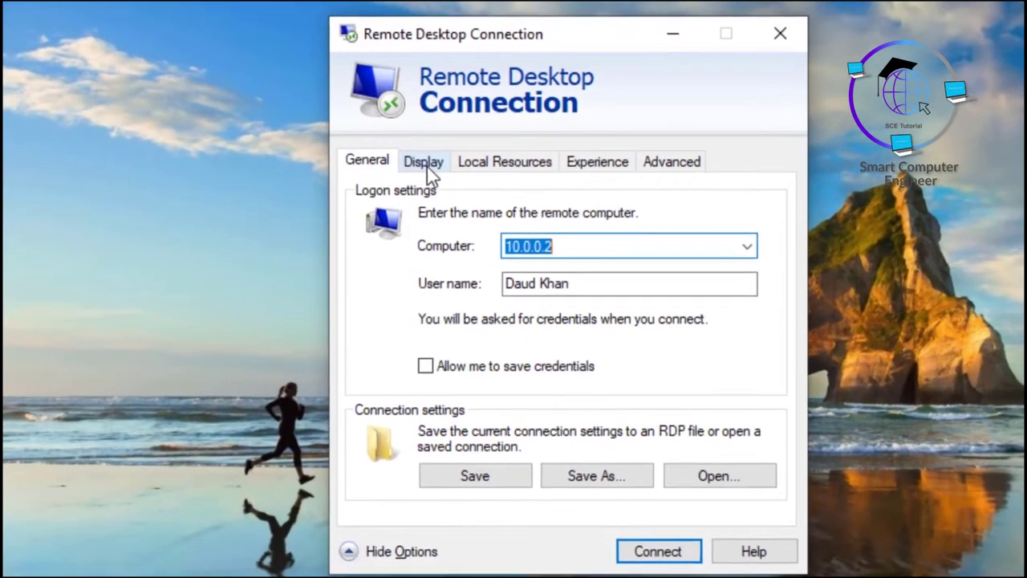
pyautogui.click(447, 218)
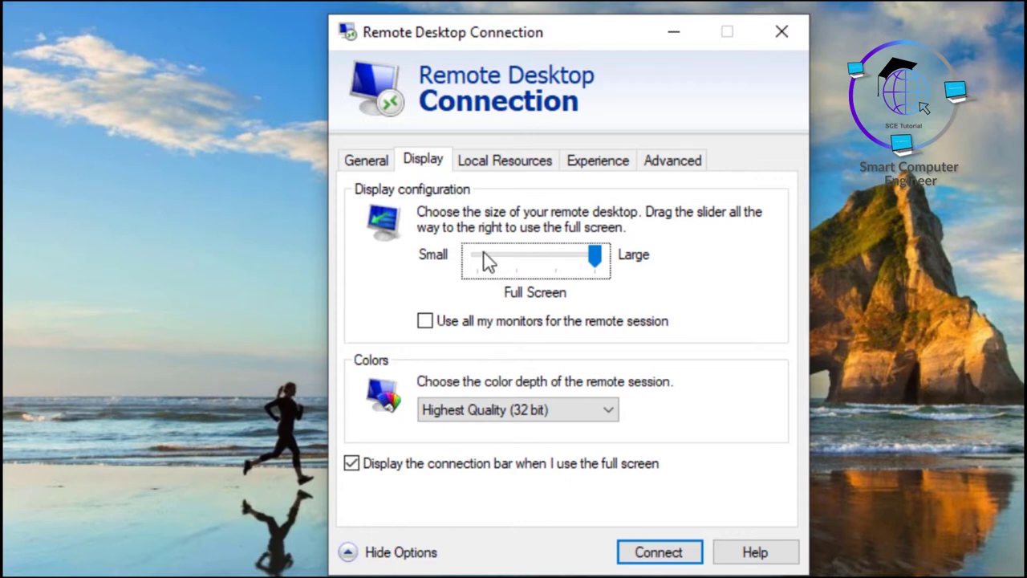
# Step: Connect to 10.0.0.2 at 640 by 480, accept the certificate, then disconnect
pyautogui.moveTo(595, 258); pyautogui.dragTo(496, 266)
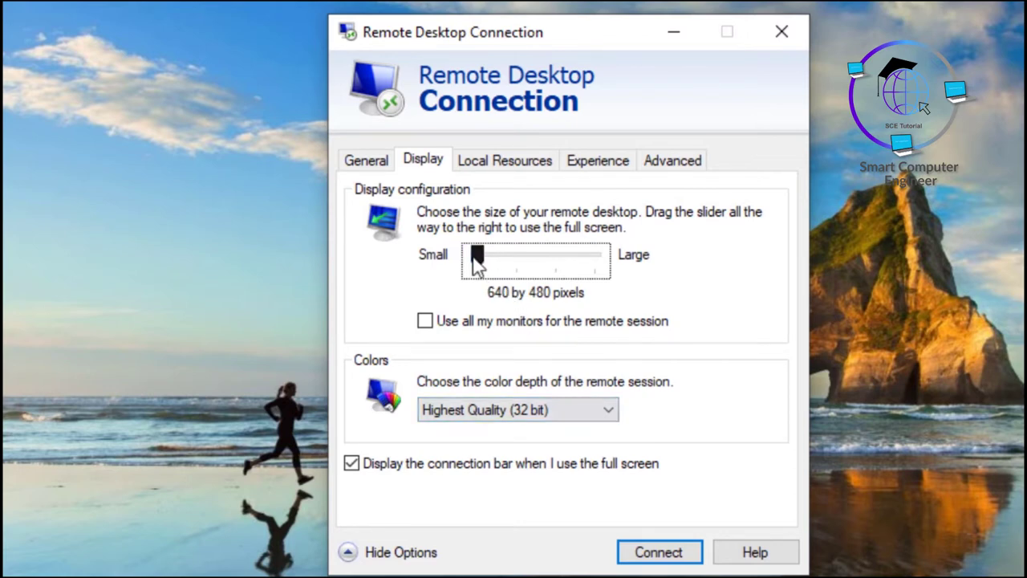
pyautogui.click(652, 559)
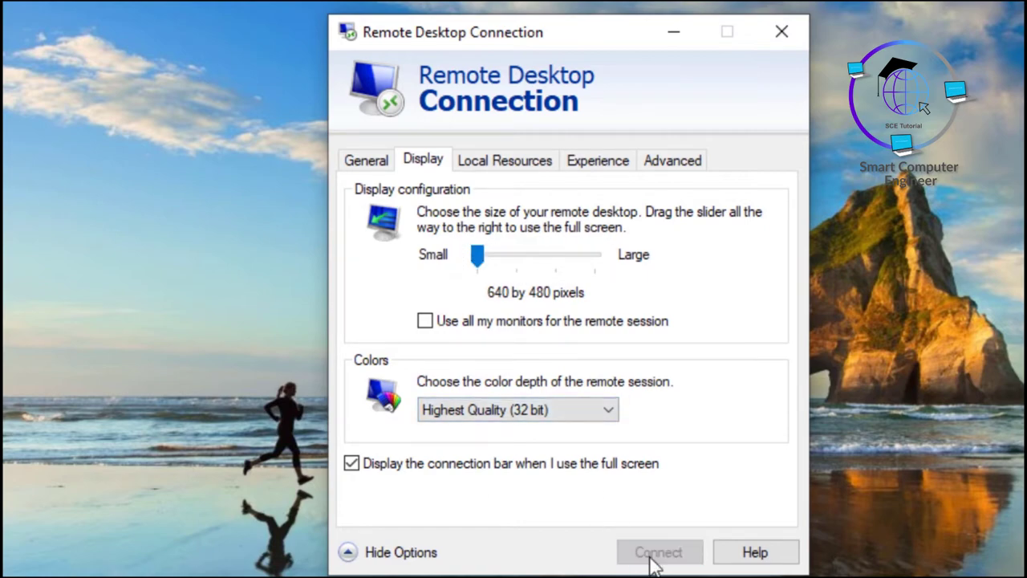
pyautogui.write('********')
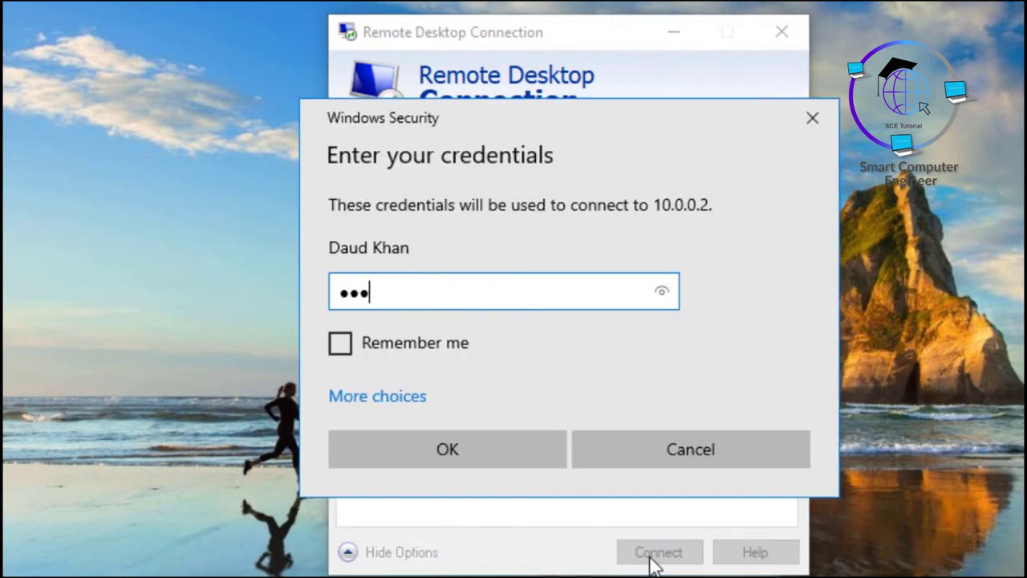
pyautogui.press('Return')
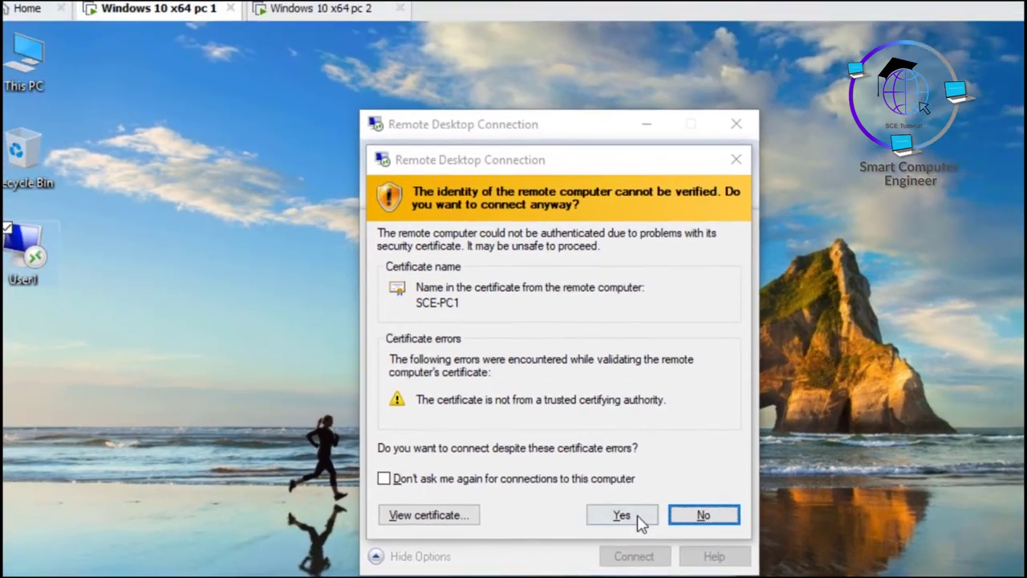
pyautogui.click(666, 511)
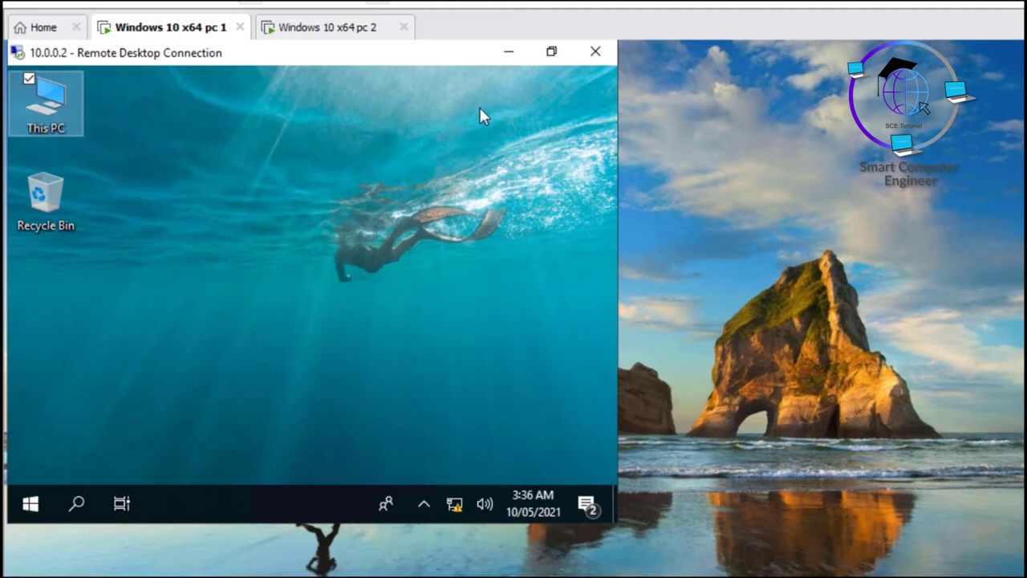
pyautogui.click(594, 55)
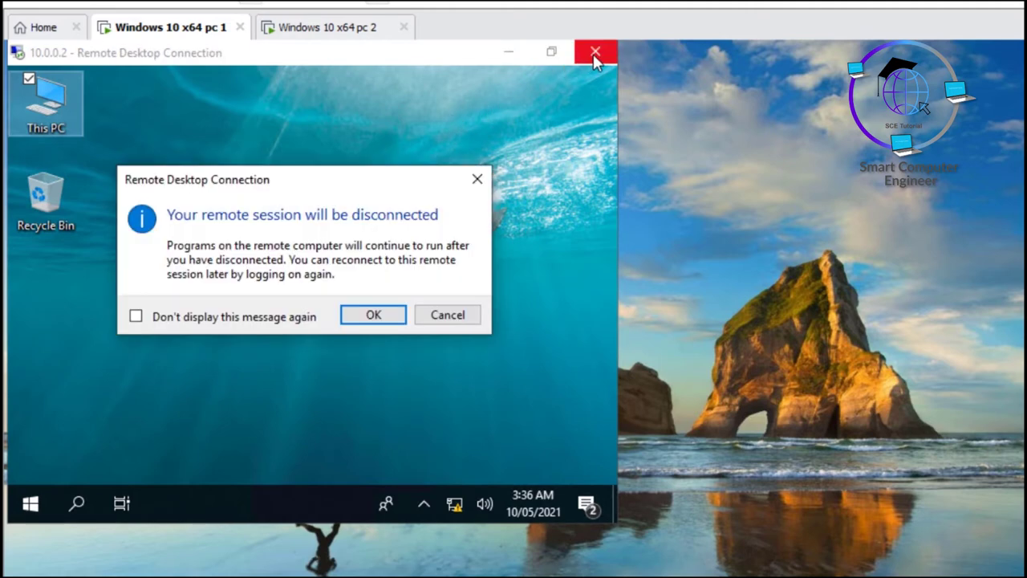
pyautogui.click(368, 316)
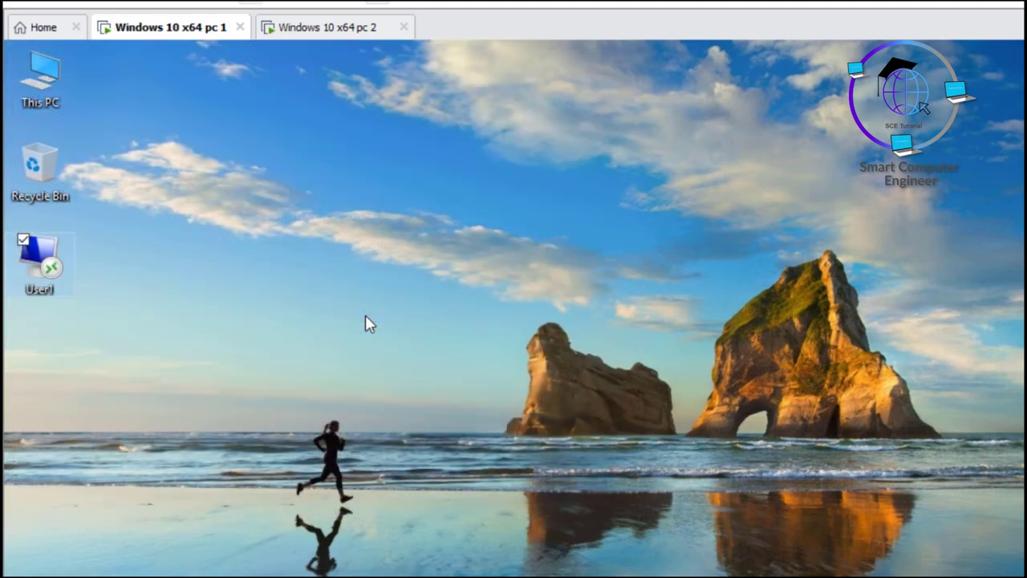
# Step: Relaunch Remote Desktop Connection and show its Display settings
pyautogui.press('super+r')
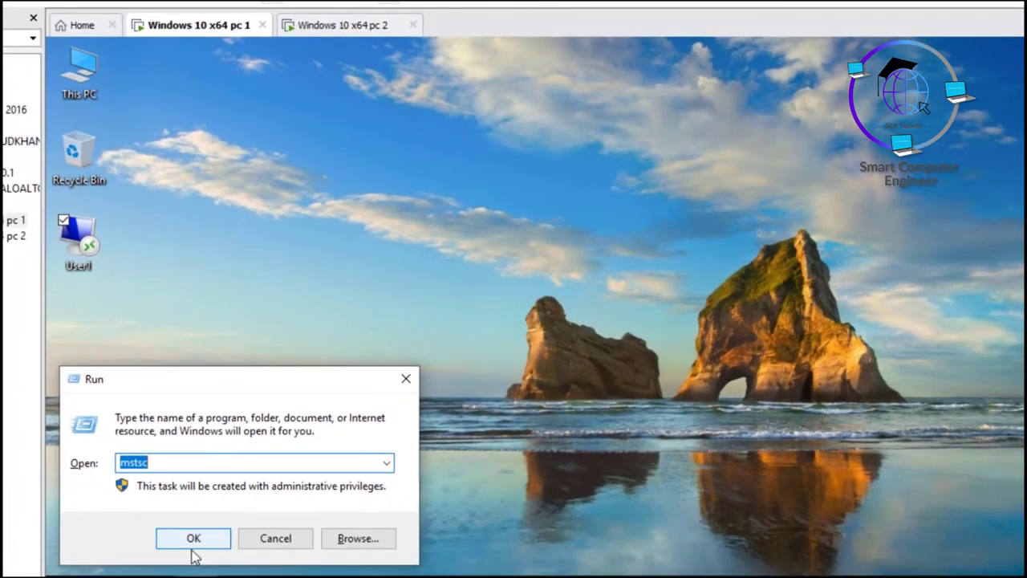
pyautogui.click(192, 539)
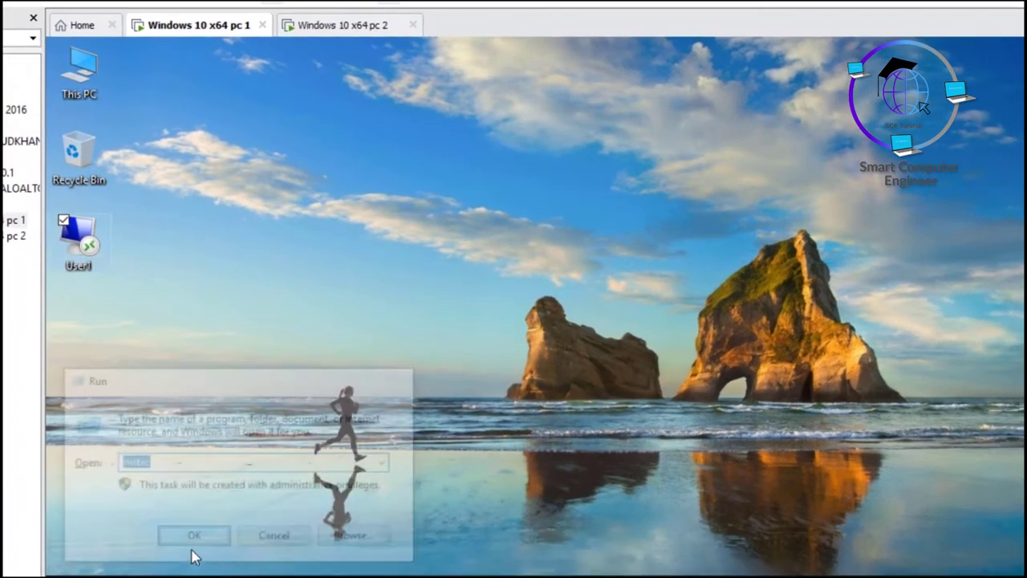
pyautogui.click(425, 319)
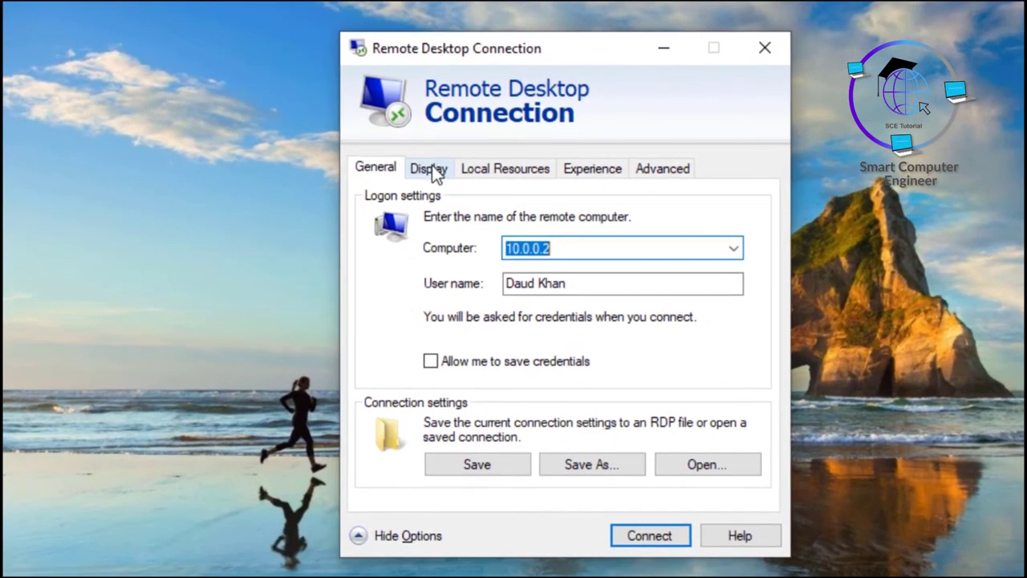
pyautogui.click(429, 169)
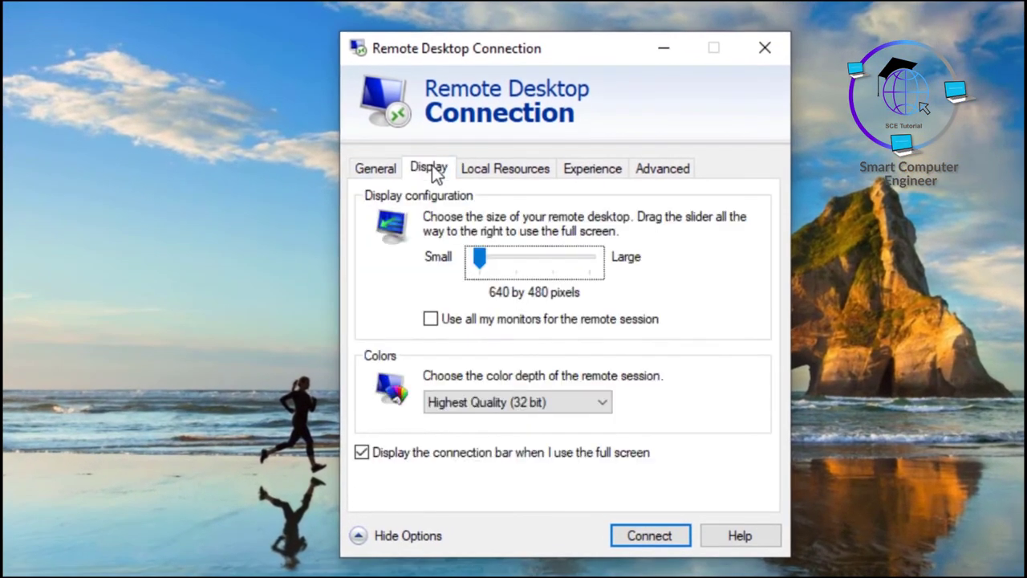
# Step: Keep colour at Highest Quality (32 bit) and set the display size to Full Screen
pyautogui.click(500, 261)
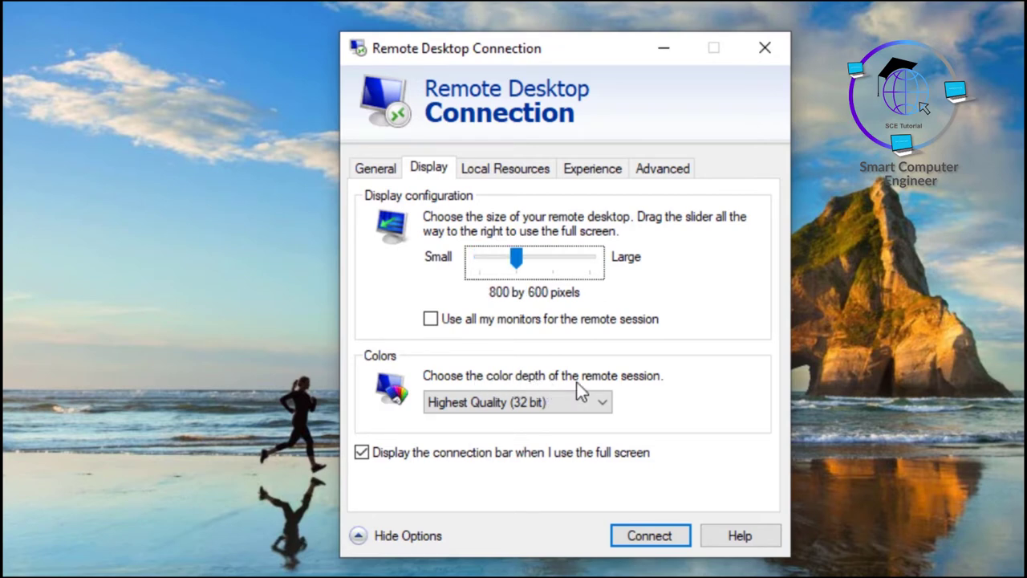
pyautogui.click(564, 402)
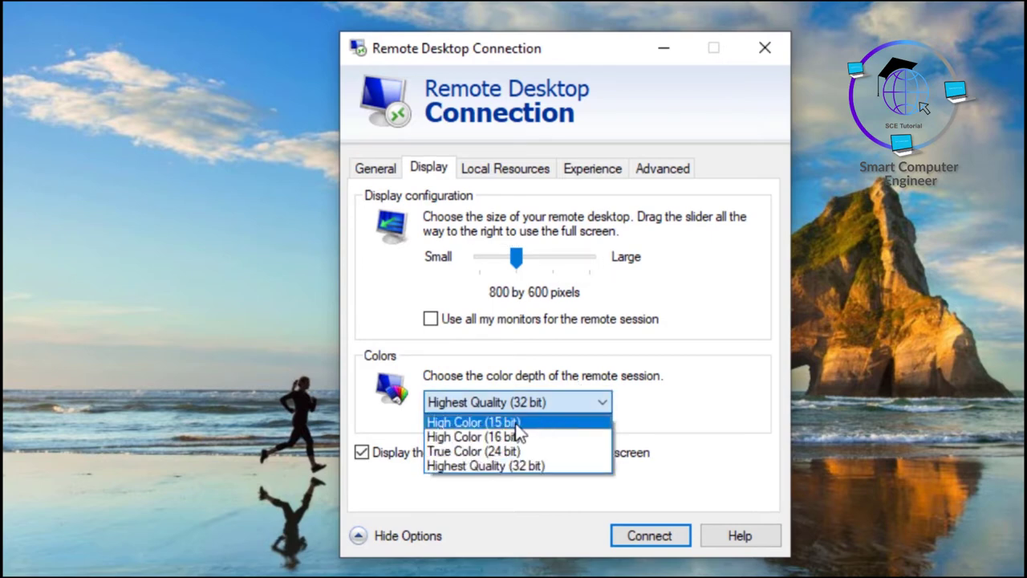
pyautogui.click(500, 469)
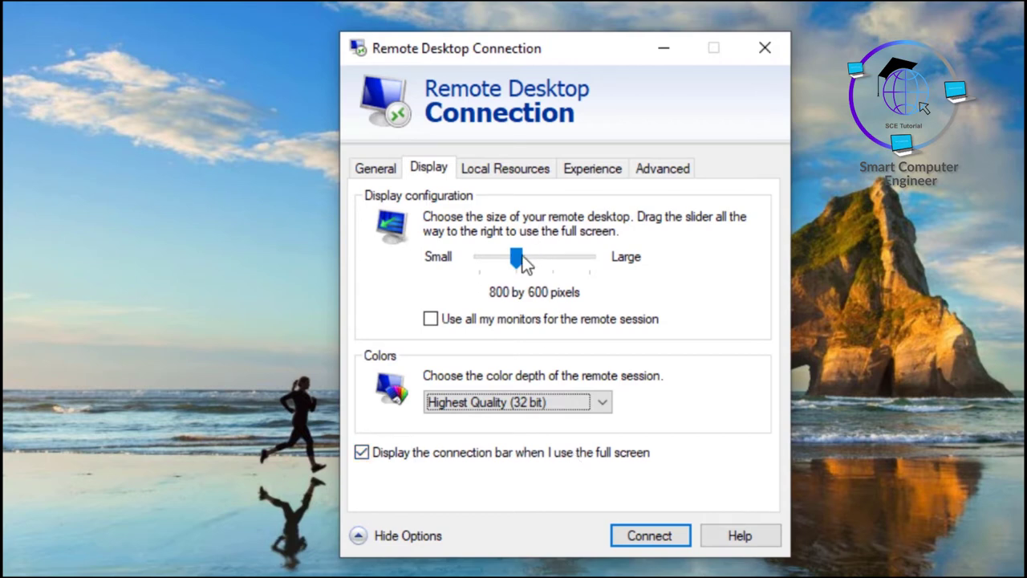
pyautogui.moveTo(517, 258); pyautogui.dragTo(630, 260)
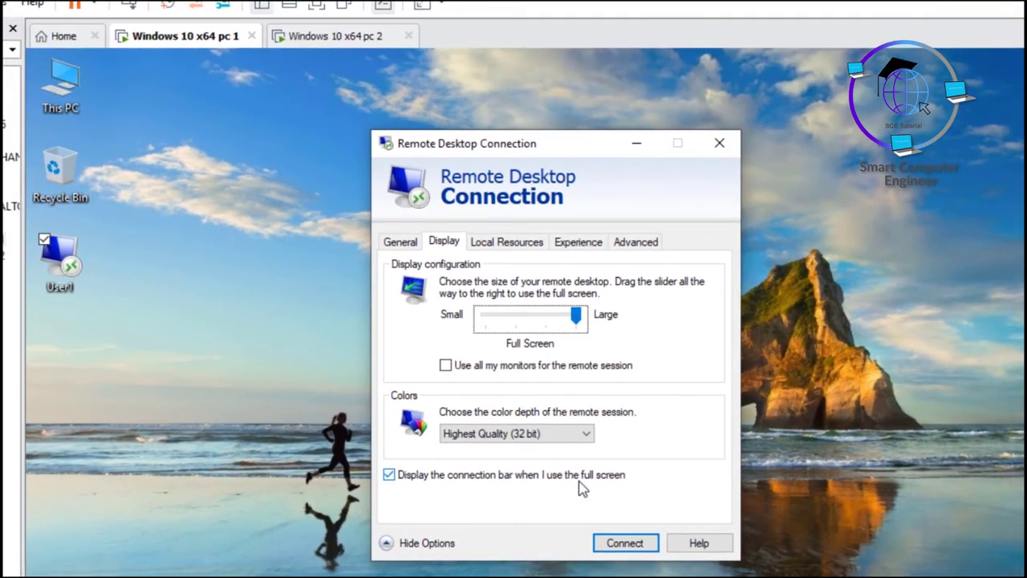
# Step: Connect full screen to 10.0.0.2 with the account password, accepting the certificate warning
pyautogui.click(635, 543)
pyautogui.write('P@ssw0rd')
pyautogui.press('Return')
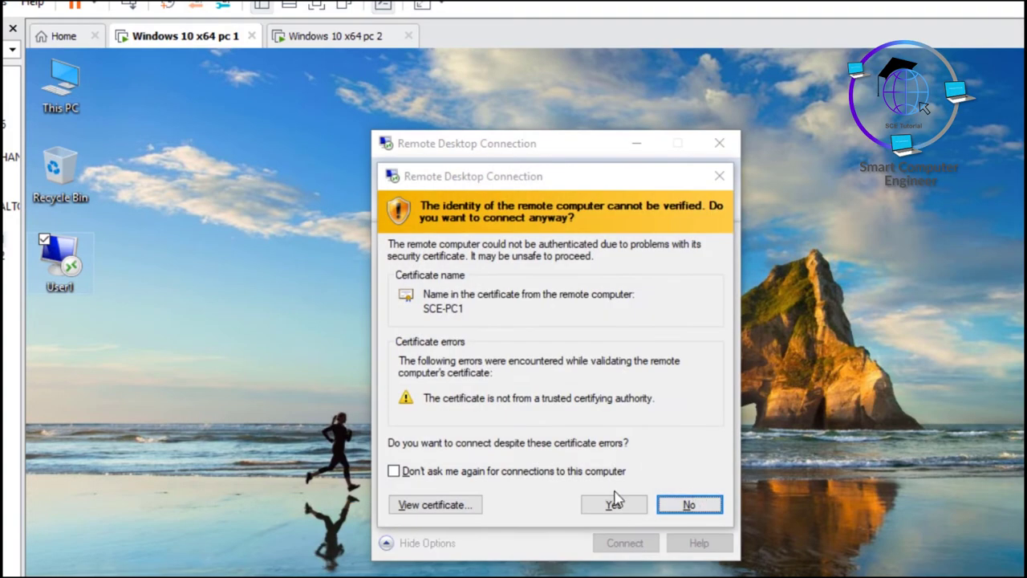
pyautogui.click(614, 504)
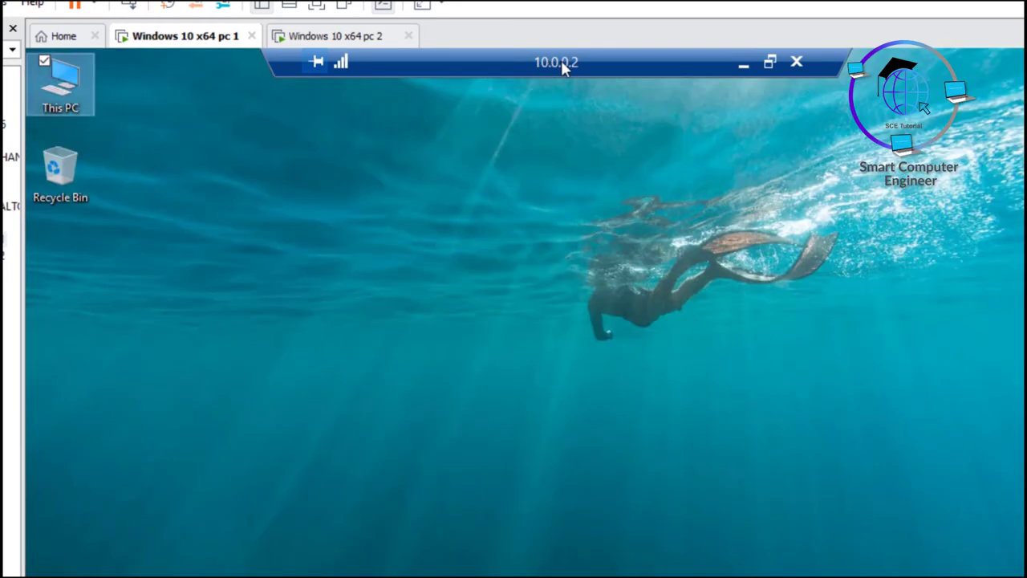
# Step: Disconnect, relaunch mstsc and untick 'Display the connection bar' on the Display tab
pyautogui.click(798, 62)
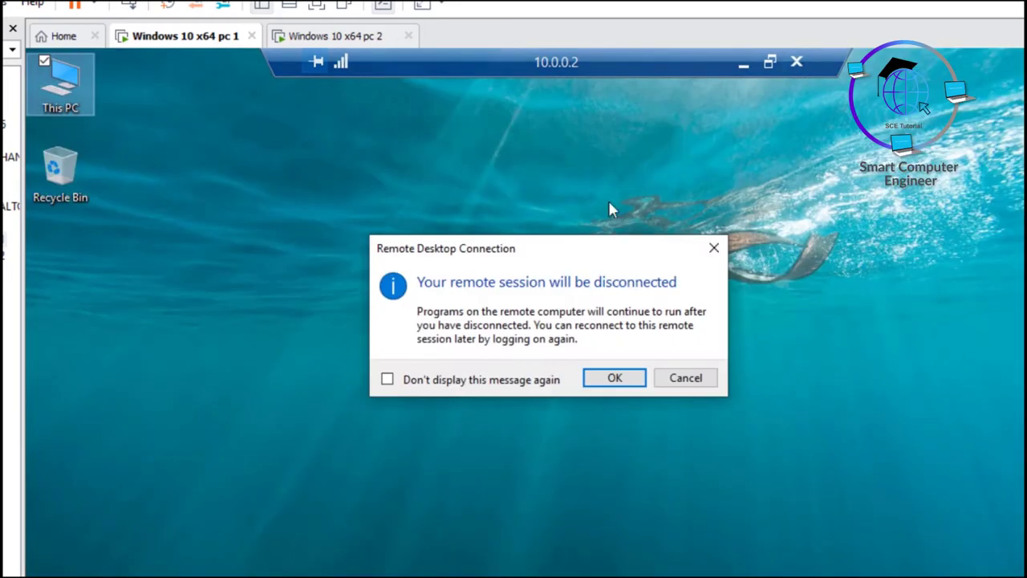
pyautogui.click(609, 379)
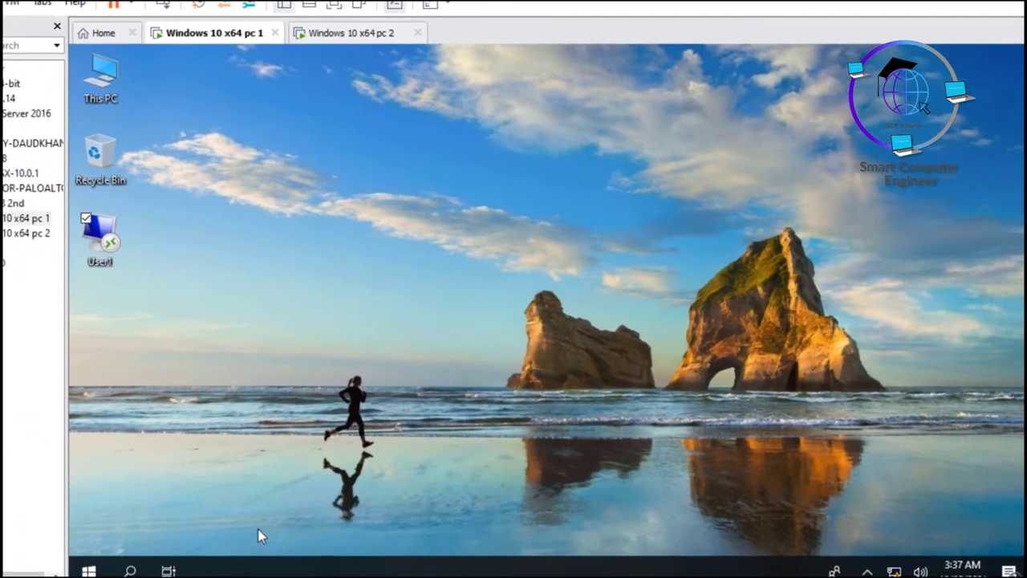
pyautogui.press('super+r')
pyautogui.press('Return')
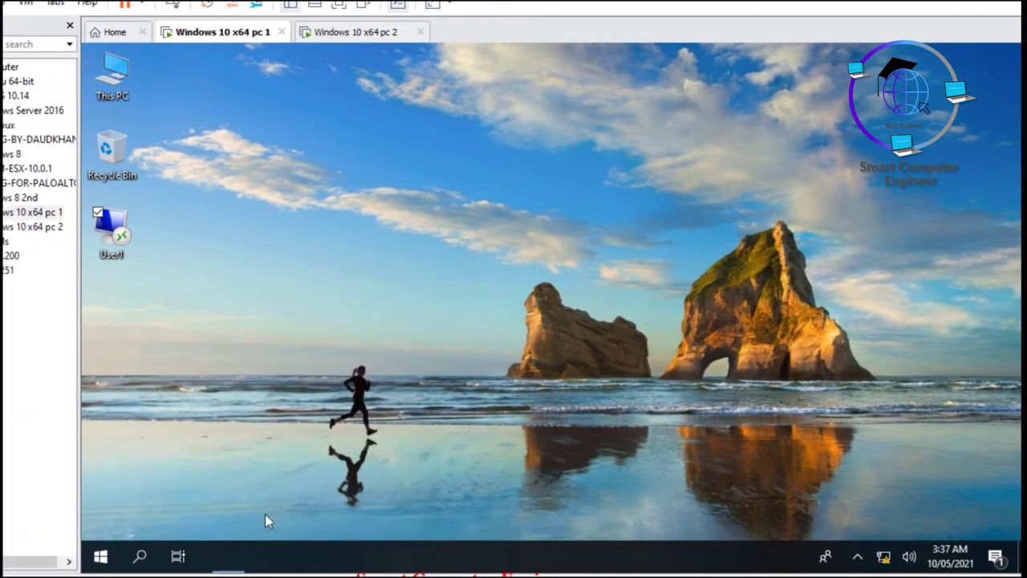
pyautogui.click(446, 309)
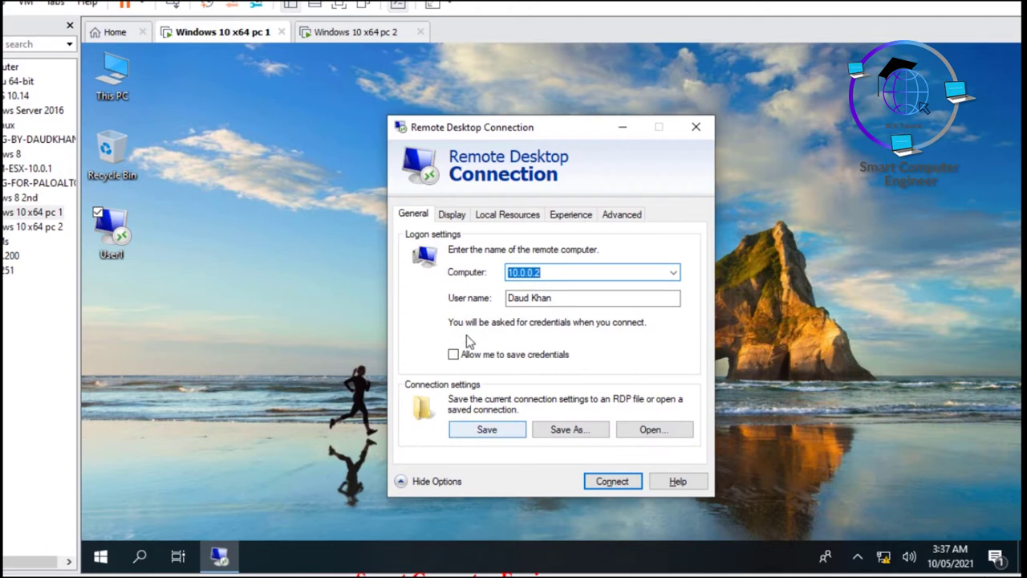
pyautogui.click(451, 214)
pyautogui.click(403, 420)
# Step: Connect to 10.0.0.2 with the password and accept the certificate warning
pyautogui.click(610, 480)
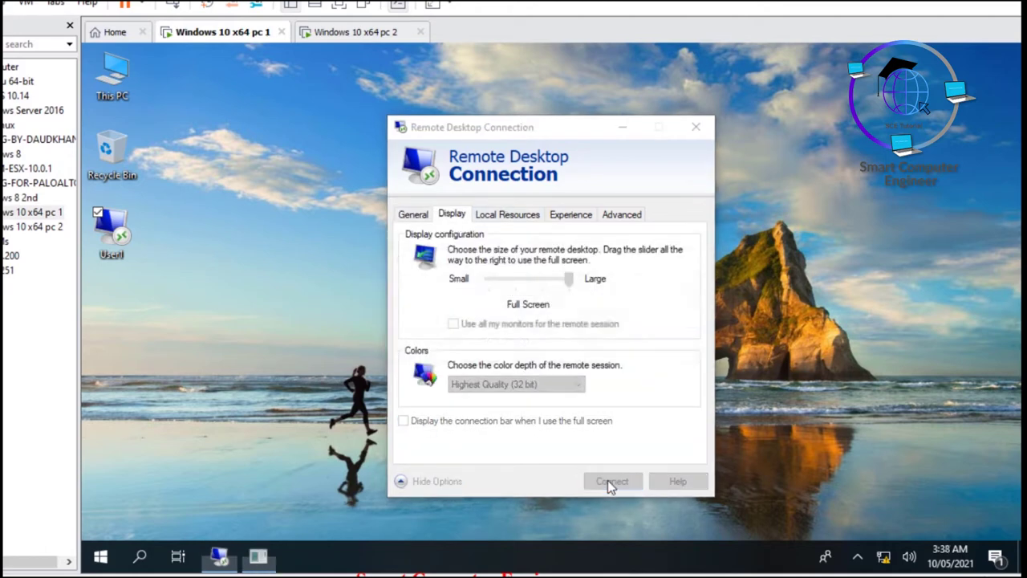
pyautogui.write('*****')
pyautogui.press('Return')
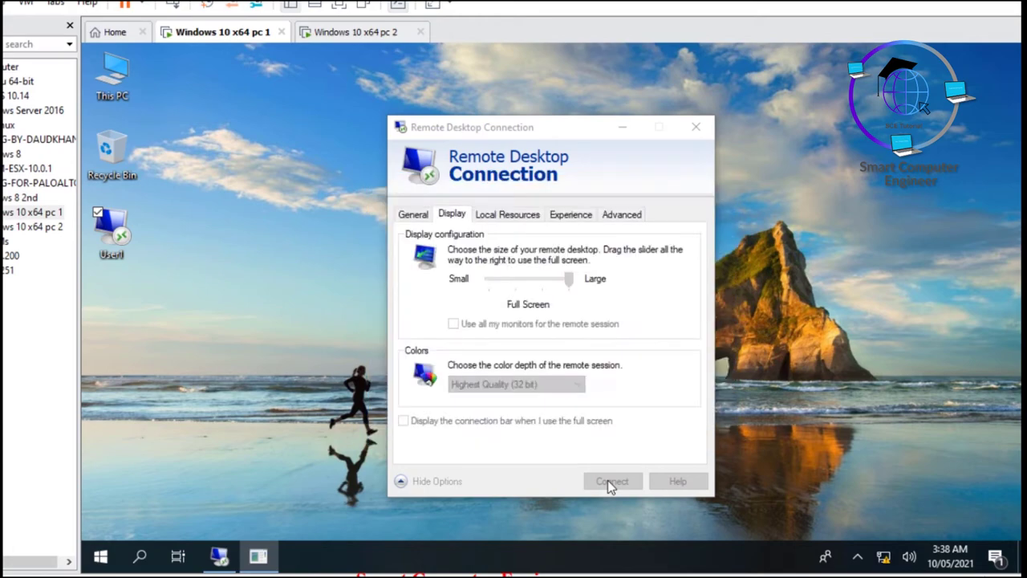
pyautogui.click(615, 449)
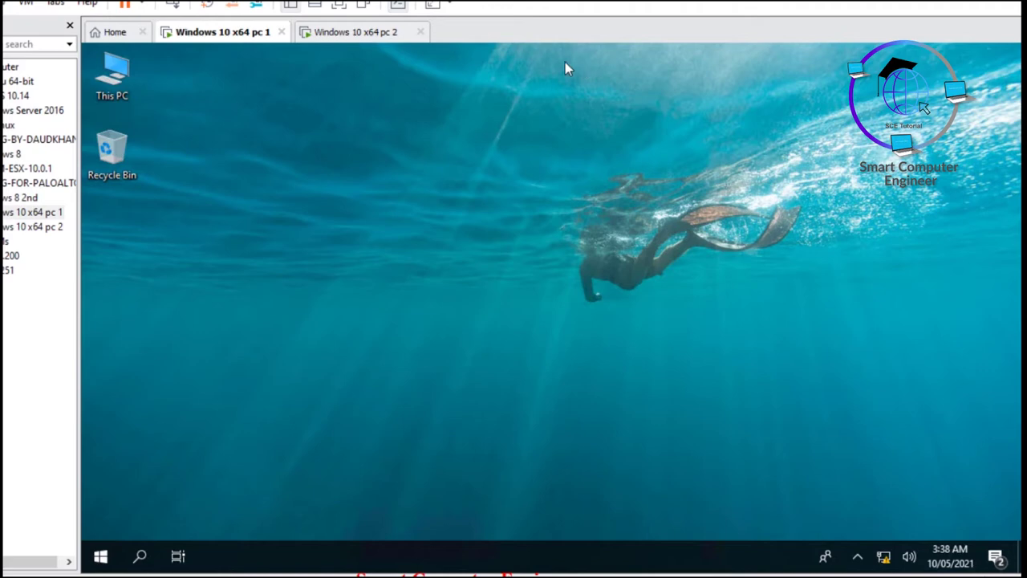
# Step: Switch between the Windows 10 x64 pc 2 and pc 1 machines, ending on pc 1
pyautogui.click(361, 37)
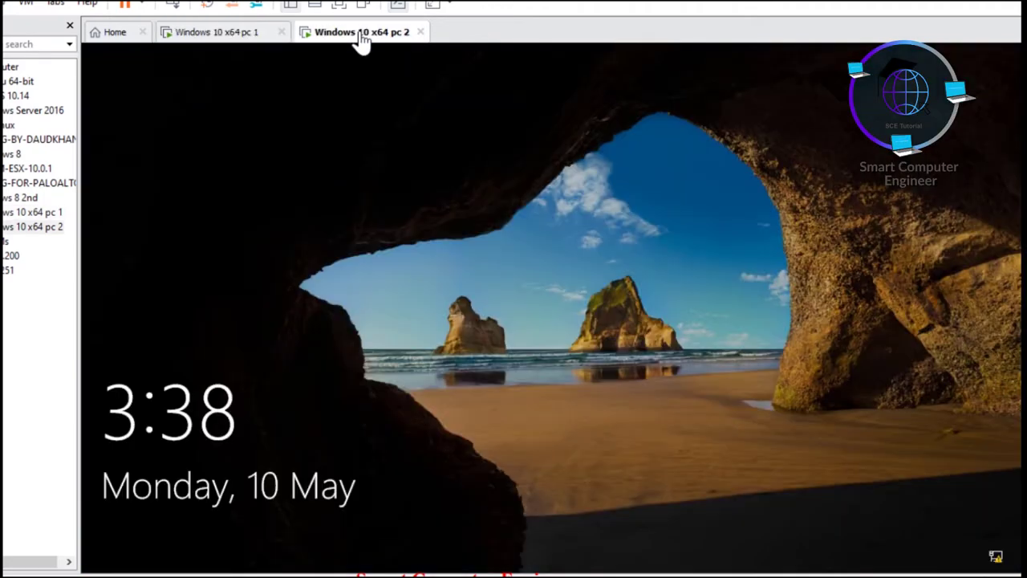
pyautogui.press('space')
pyautogui.click(241, 36)
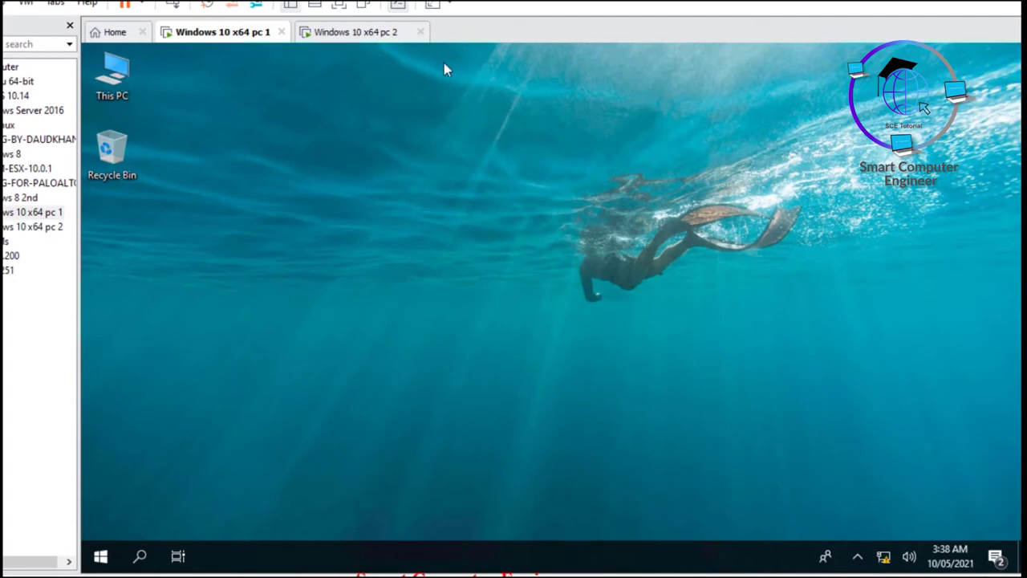
pyautogui.click(380, 36)
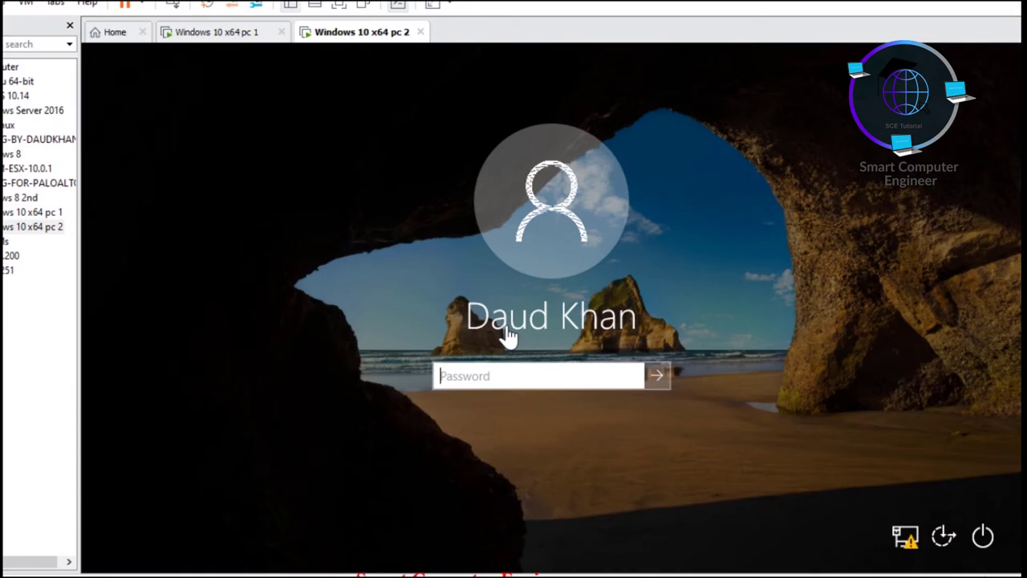
pyautogui.click(240, 32)
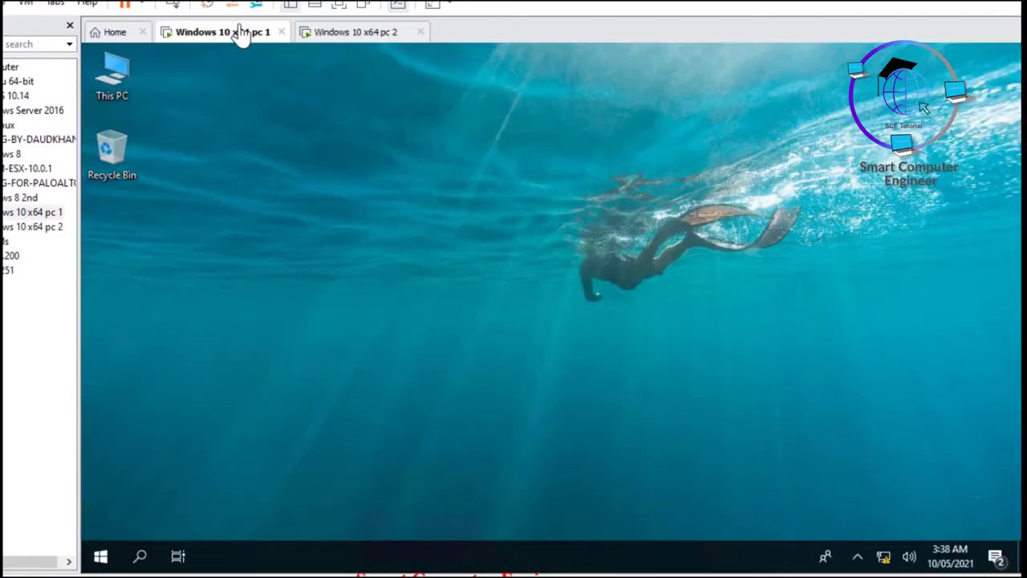
pyautogui.click(358, 33)
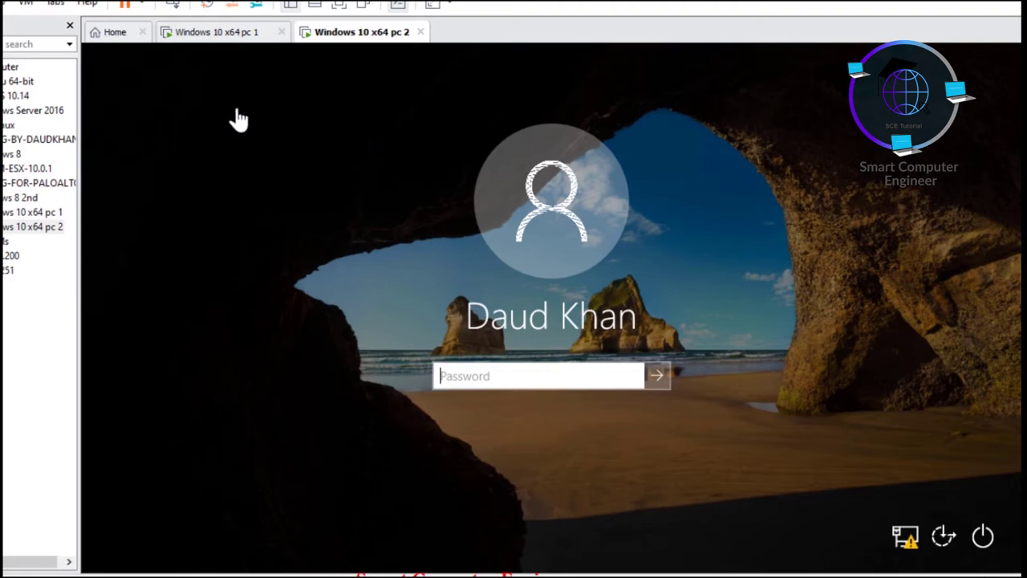
pyautogui.click(230, 45)
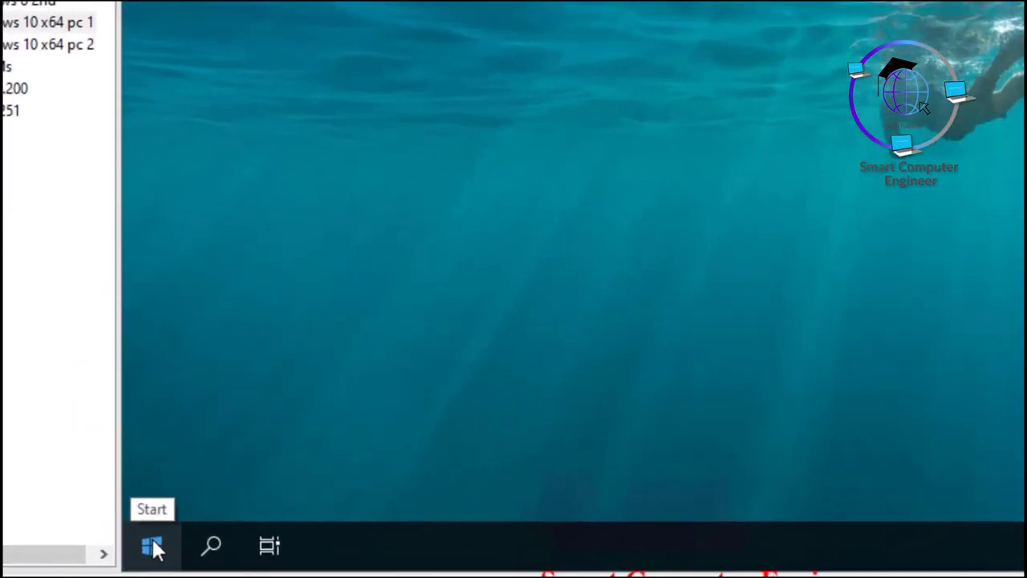
# Step: Disconnect from the remote PC via the remote Start menu's Power options
pyautogui.click(102, 554)
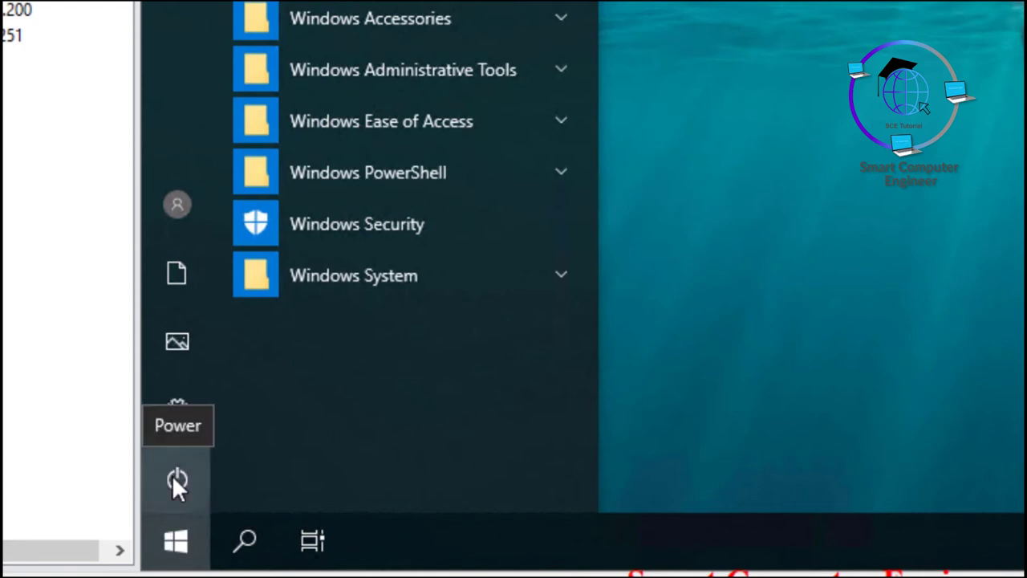
pyautogui.click(177, 482)
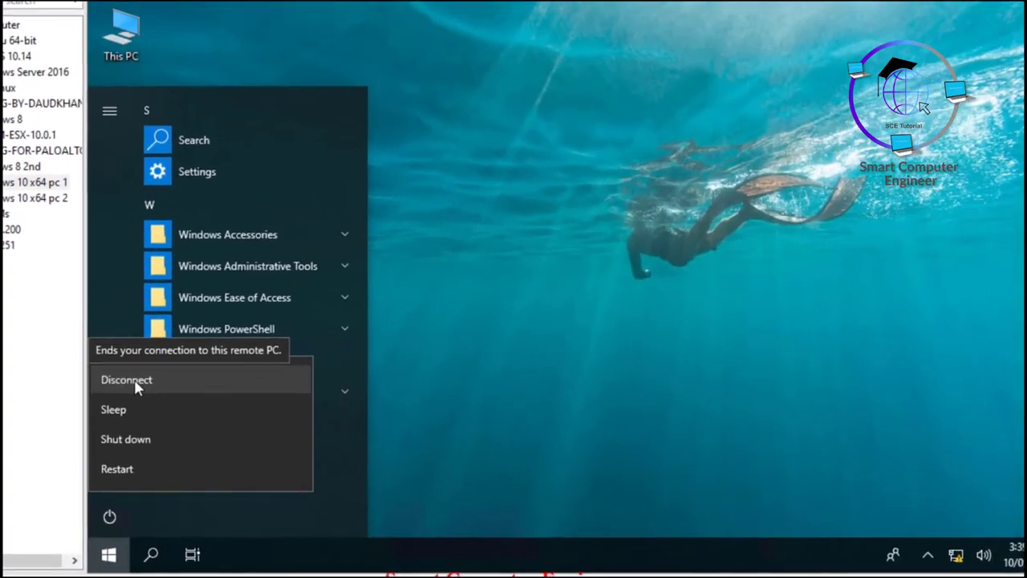
pyautogui.click(128, 381)
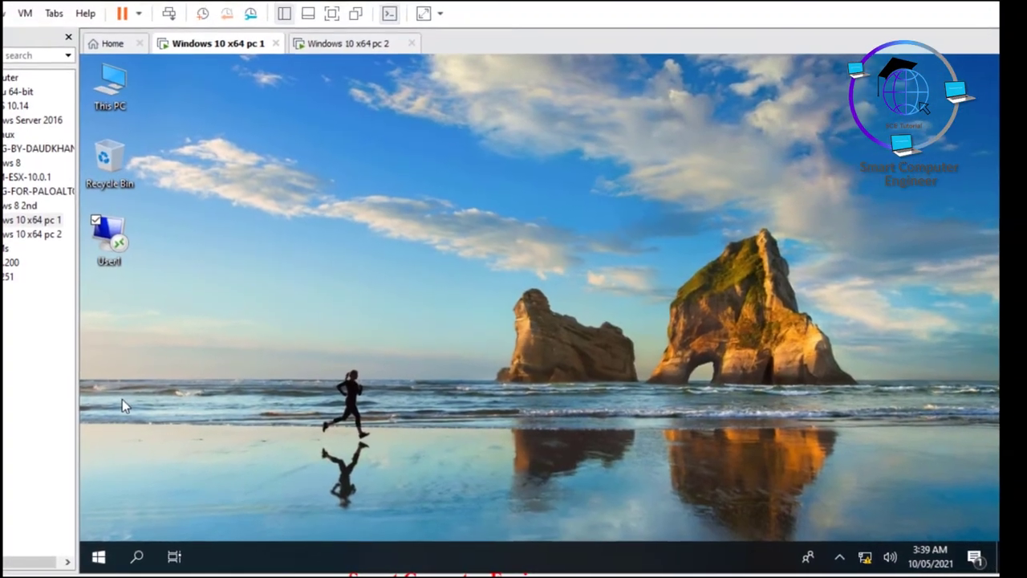
# Step: Relaunch mstsc, re-tick 'Display the connection bar', and go to Local Resources
pyautogui.click(338, 55)
pyautogui.click(235, 47)
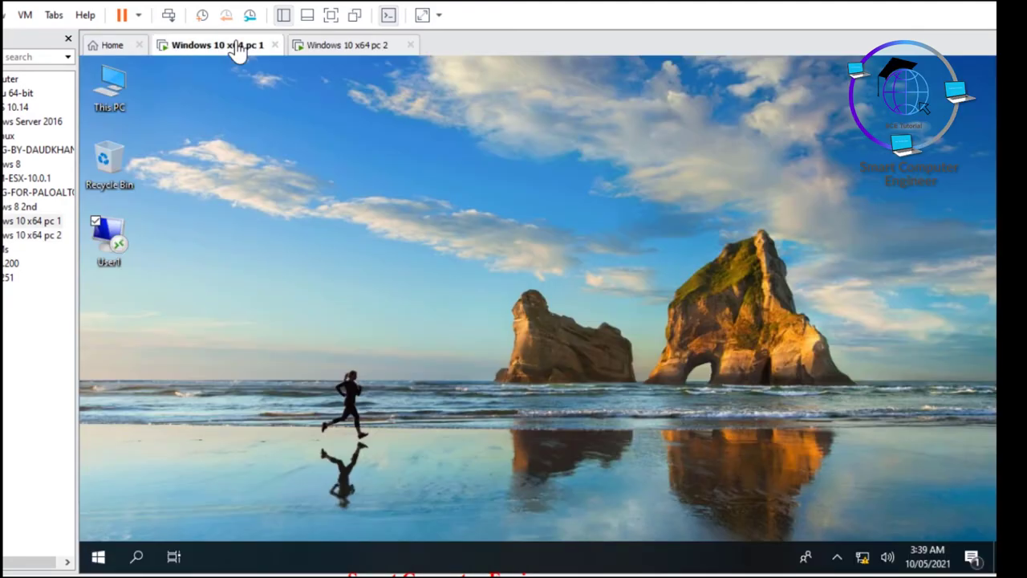
pyautogui.press('super+r')
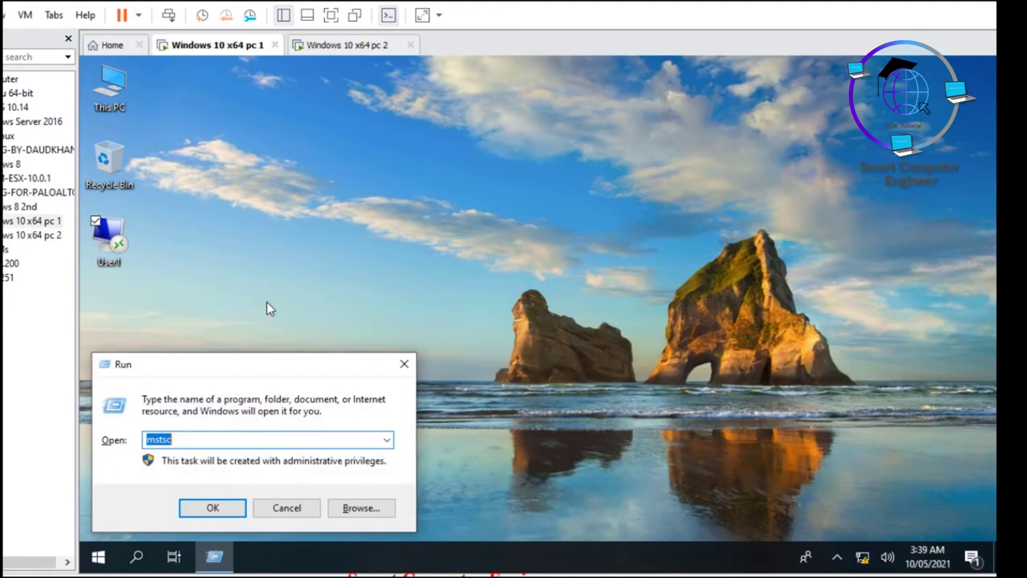
pyautogui.press('Return')
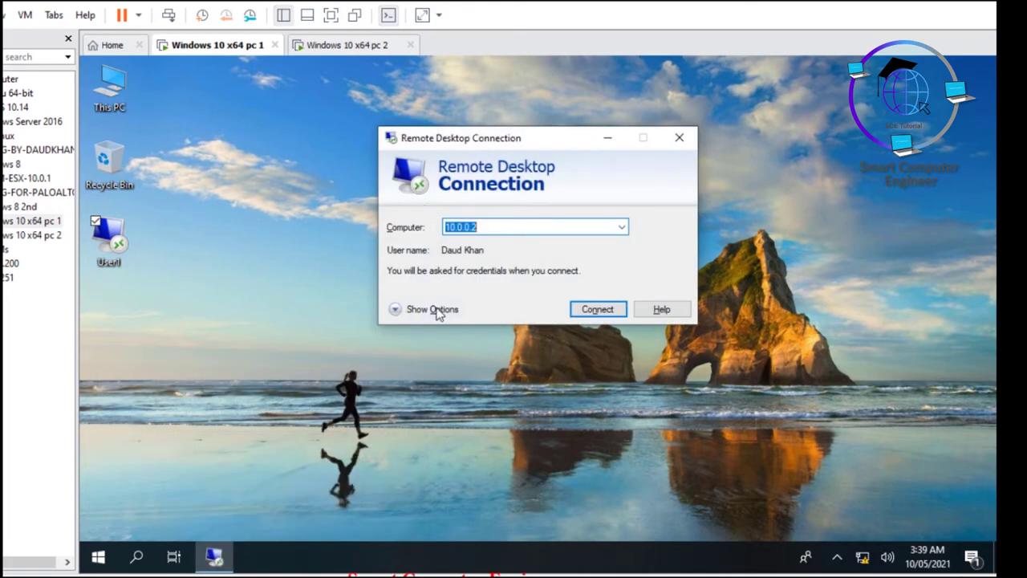
pyautogui.click(436, 313)
pyautogui.click(449, 219)
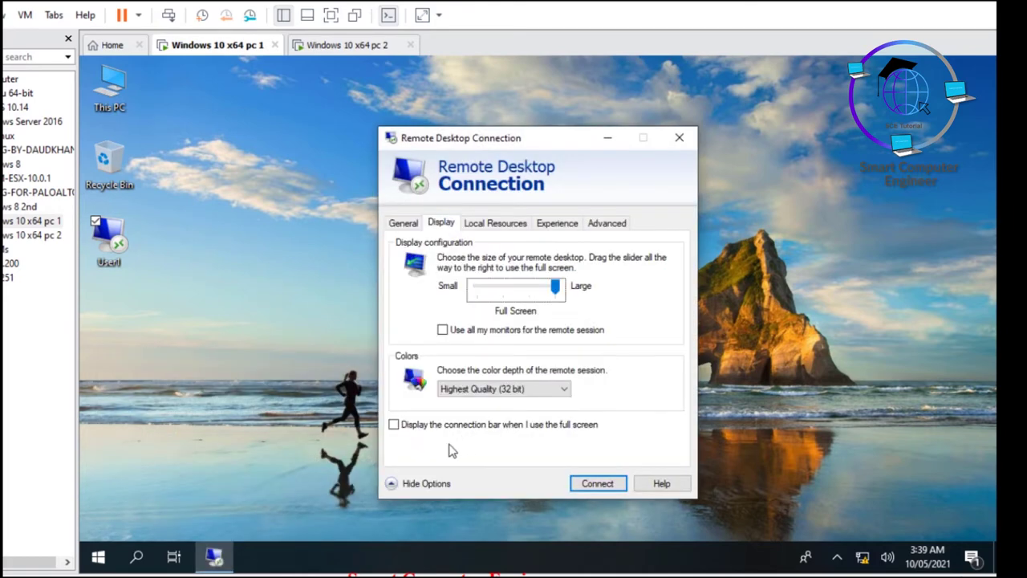
pyautogui.click(409, 430)
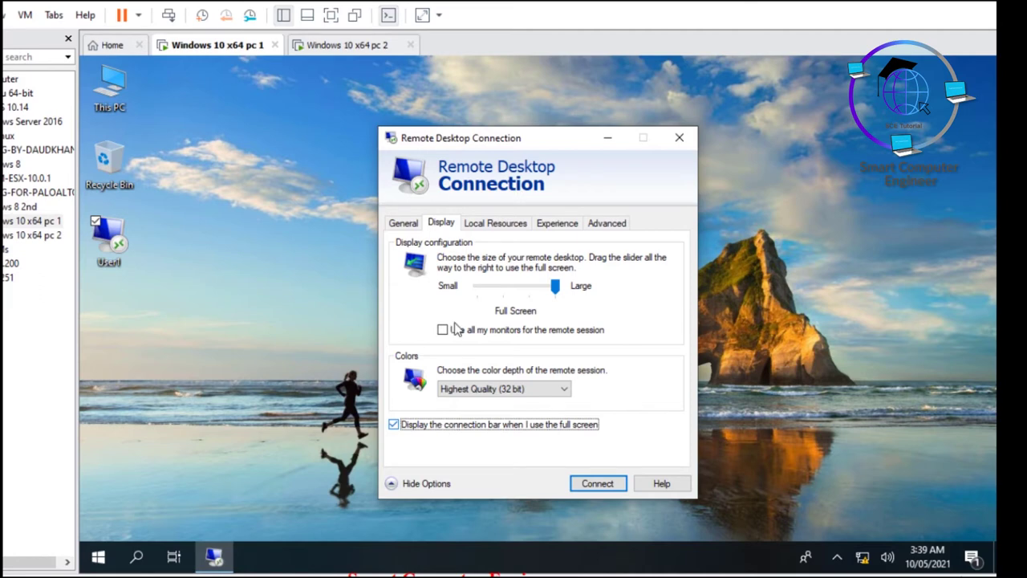
pyautogui.click(502, 223)
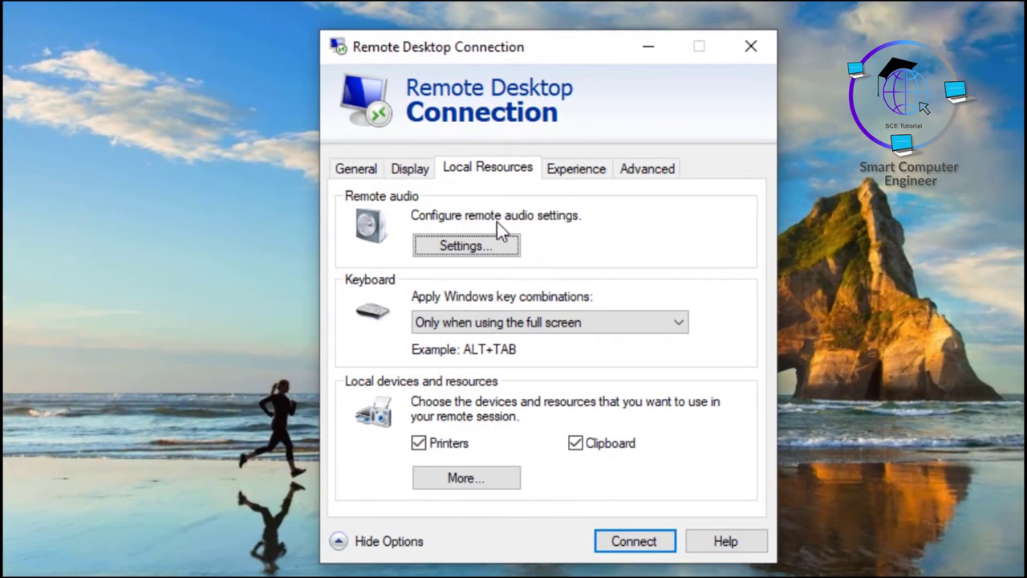
pyautogui.click(479, 242)
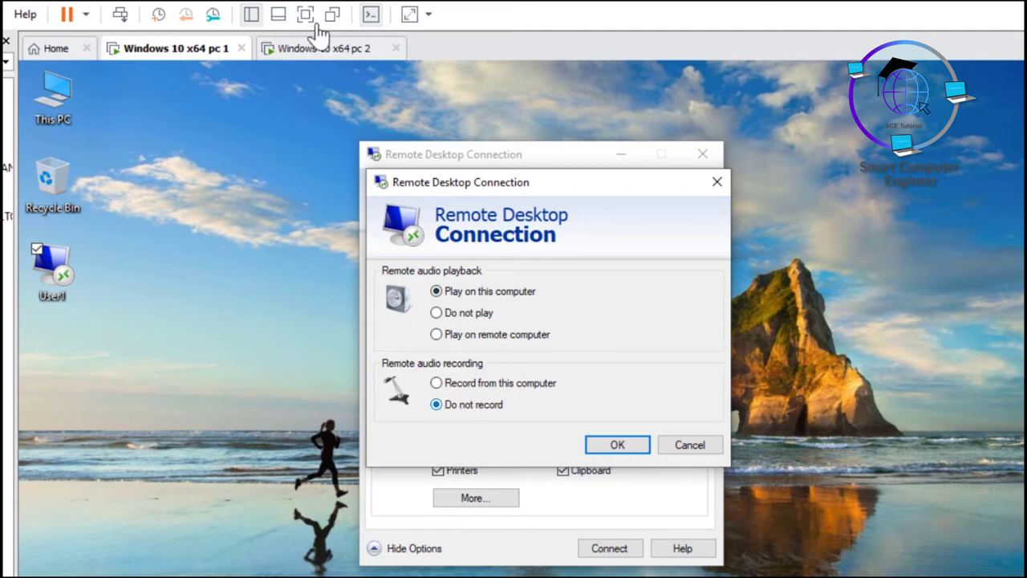
pyautogui.click(619, 448)
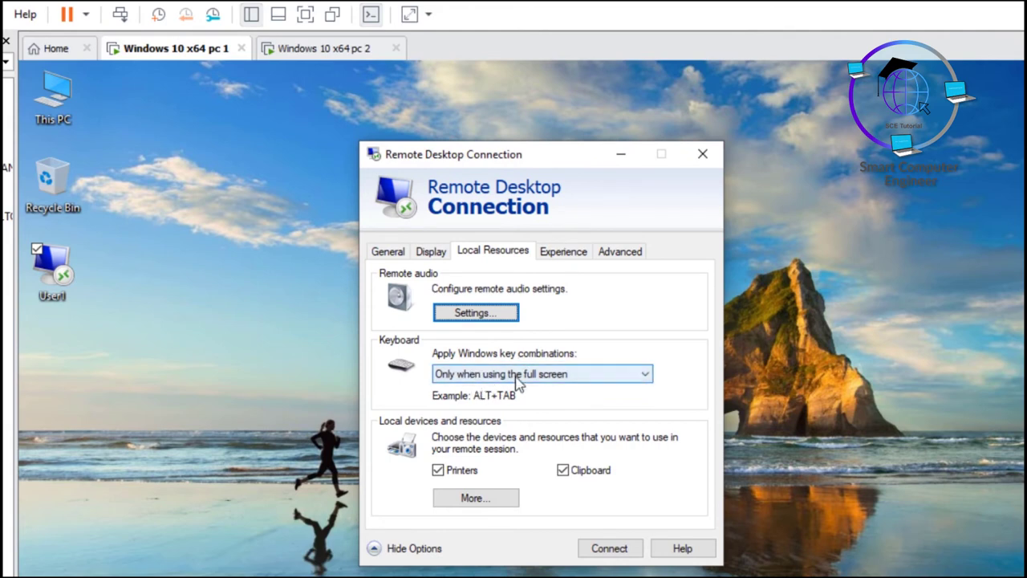
pyautogui.click(518, 377)
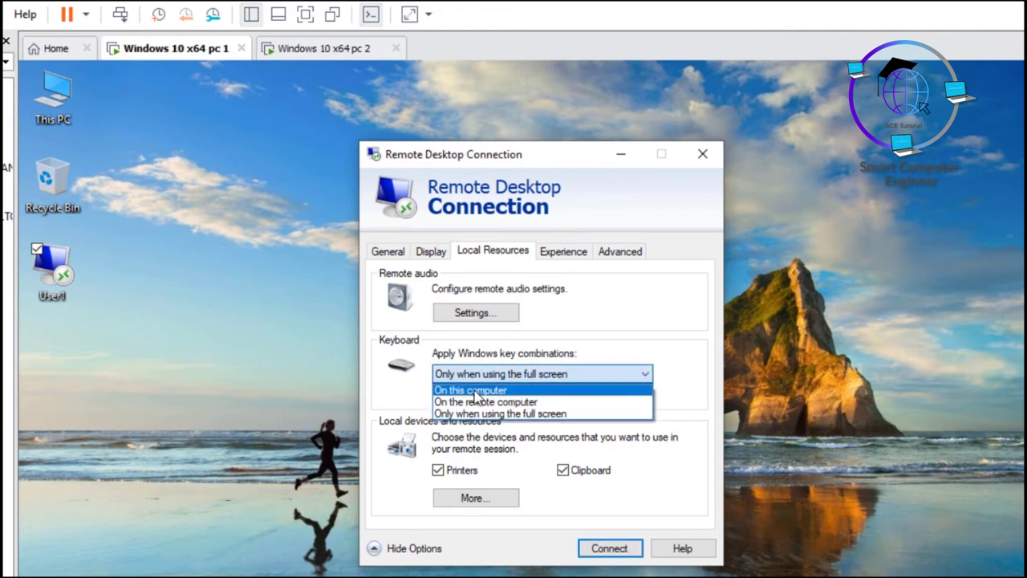
pyautogui.click(407, 393)
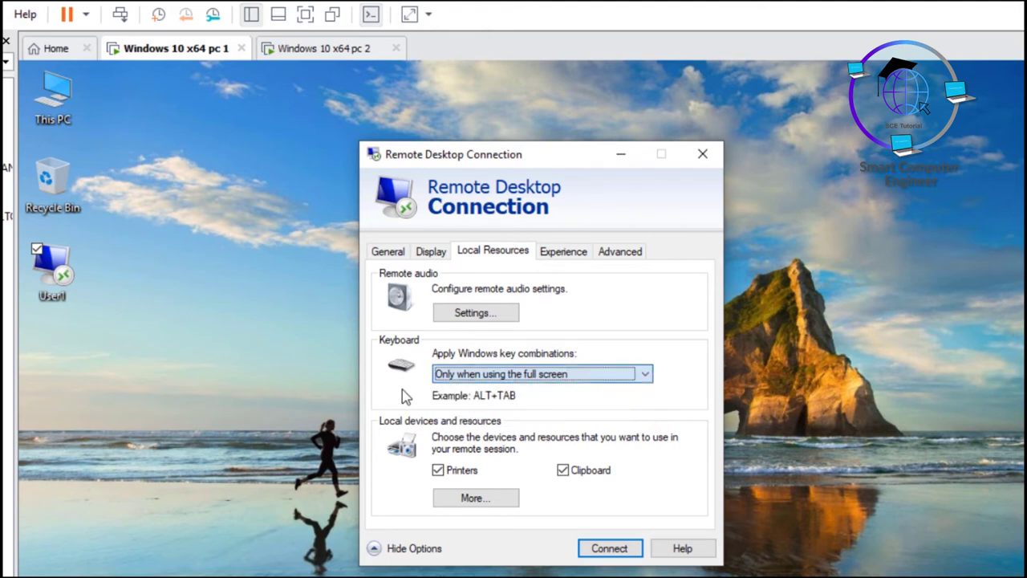
pyautogui.click(512, 377)
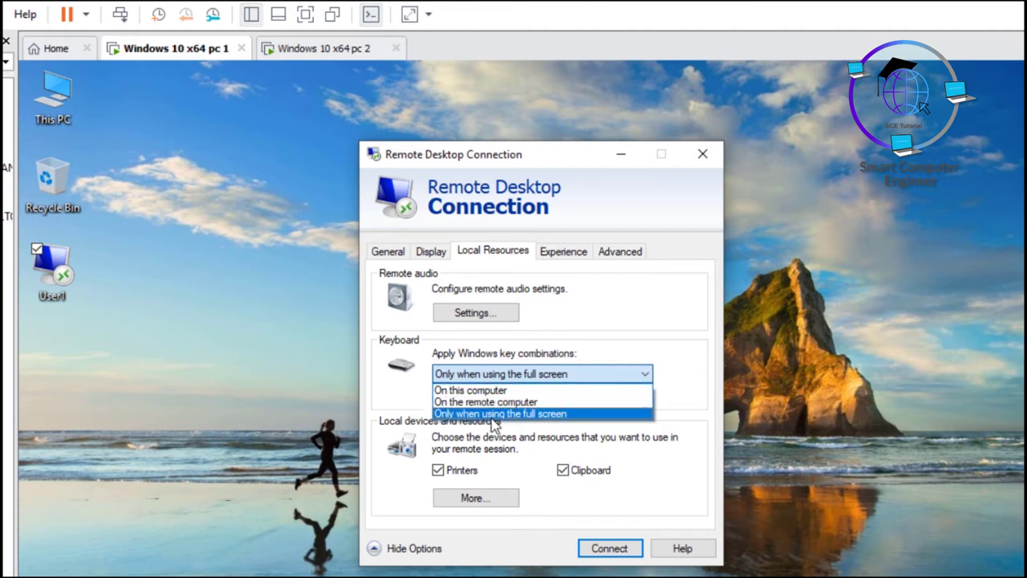
pyautogui.click(400, 385)
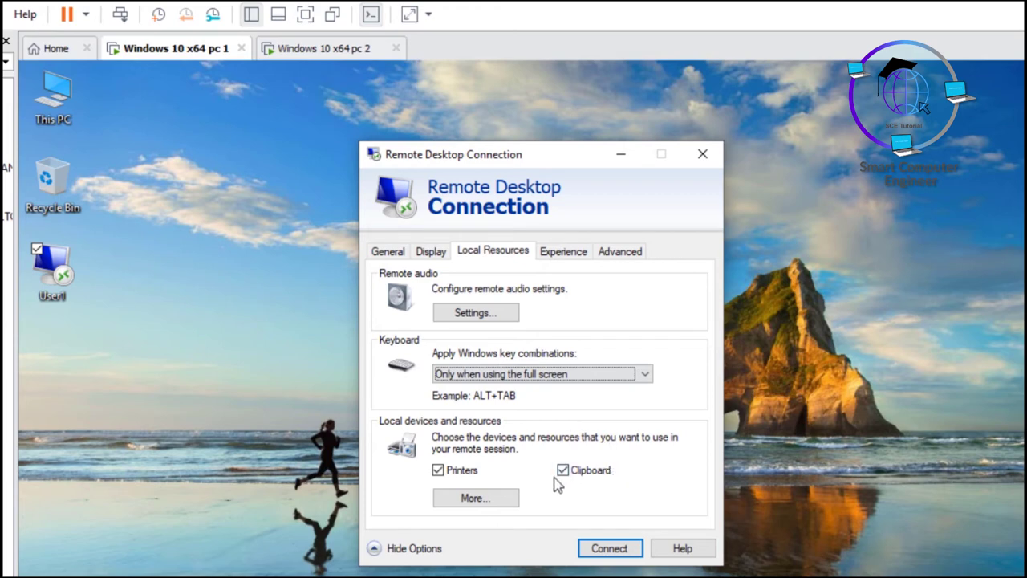
# Step: Tick Drives under More local devices and resources and confirm with OK
pyautogui.click(478, 506)
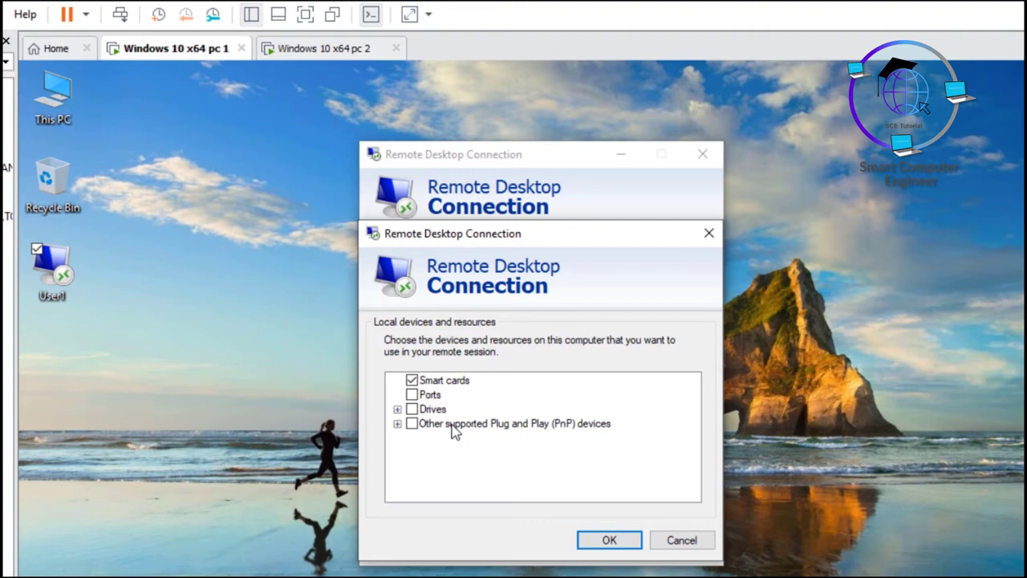
pyautogui.click(412, 408)
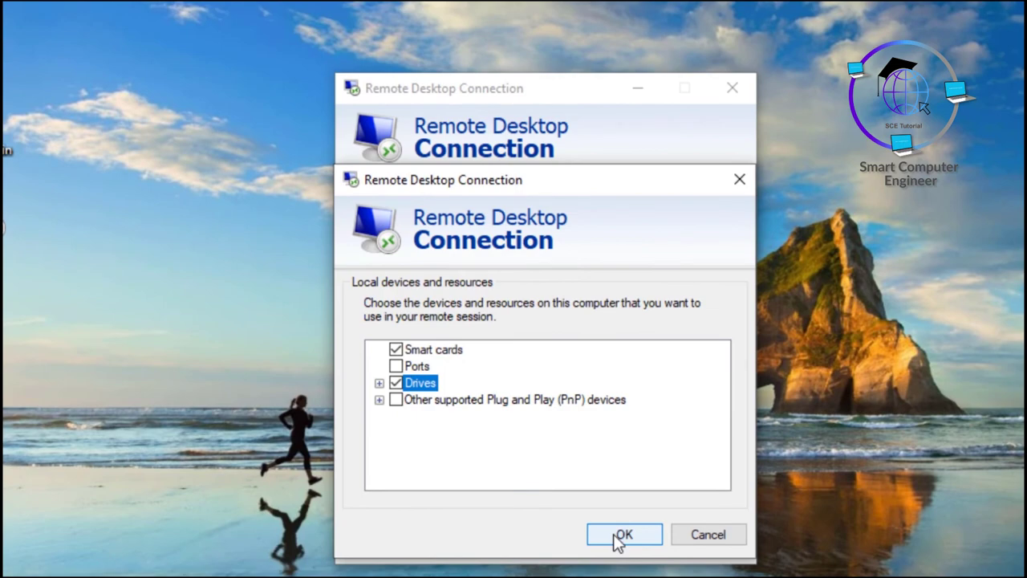
pyautogui.click(617, 536)
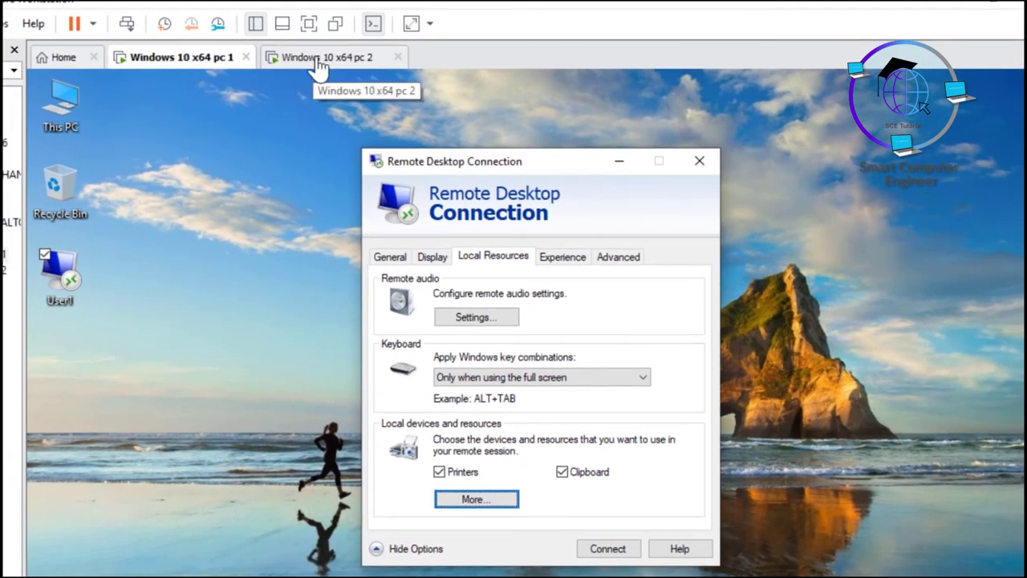
# Step: Connect to 10.0.0.2 with the account password, trusting the connection and accepting the certificate
pyautogui.click(605, 549)
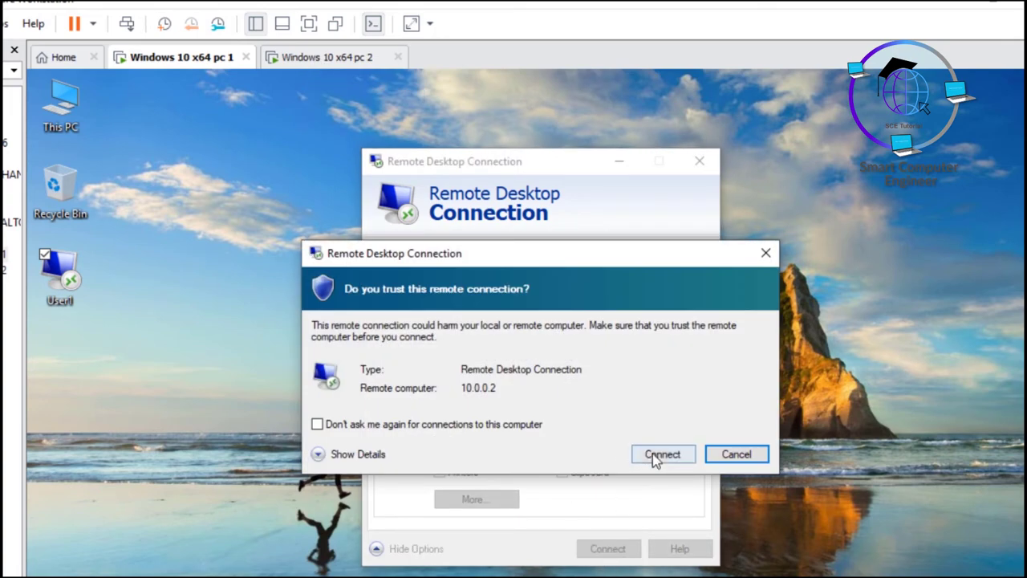
pyautogui.click(652, 454)
pyautogui.write('password1')
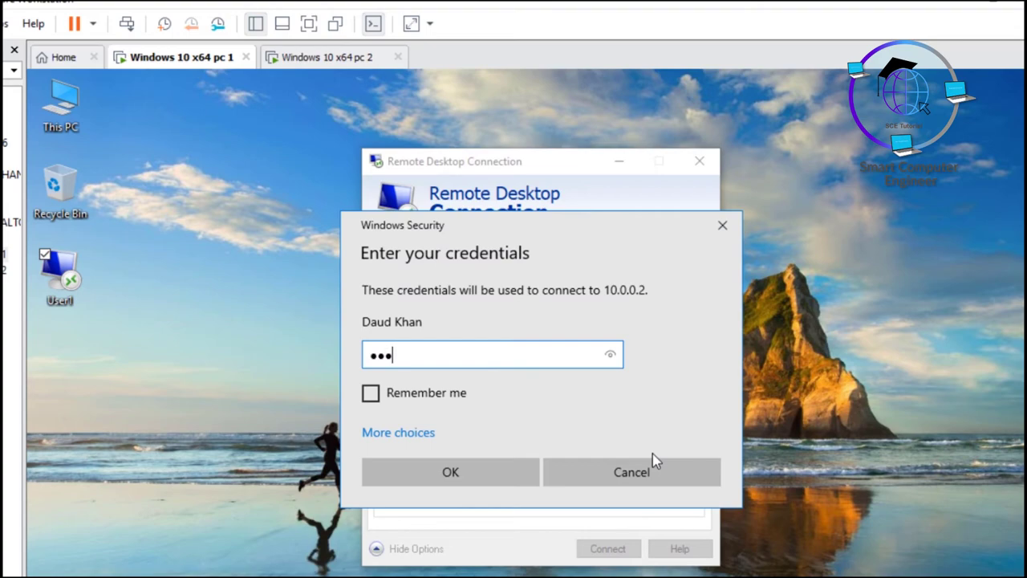
pyautogui.press('Return')
pyautogui.click(594, 511)
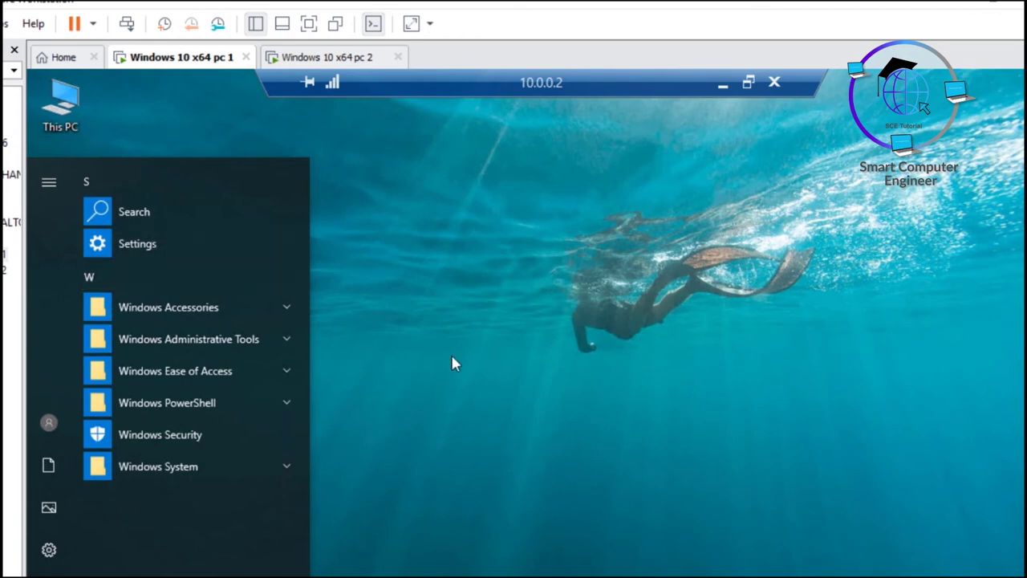
# Step: Open This PC in the remote session, then disconnect from 10.0.0.2
pyautogui.click(450, 353)
pyautogui.doubleClick(71, 108)
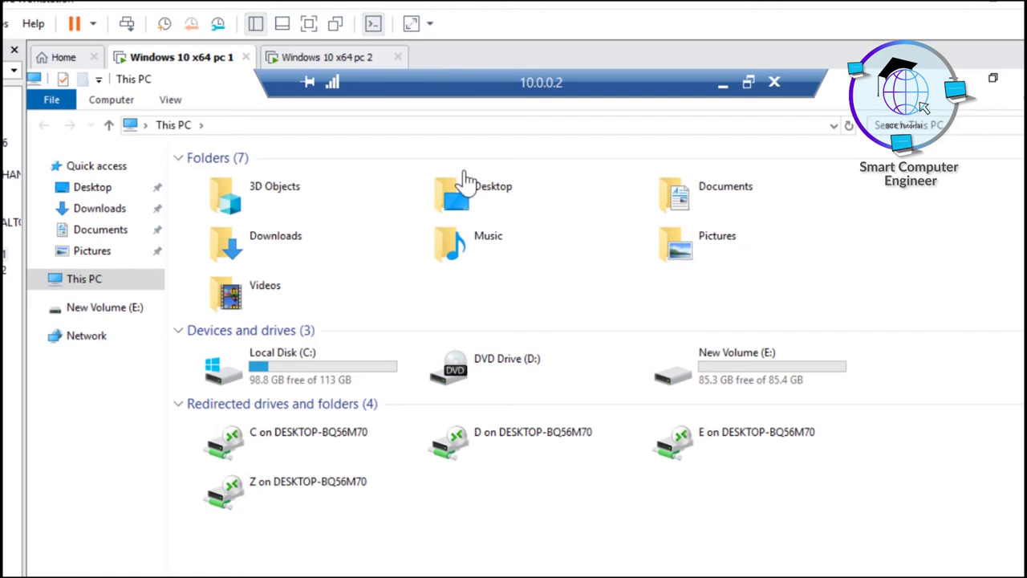
pyautogui.click(774, 85)
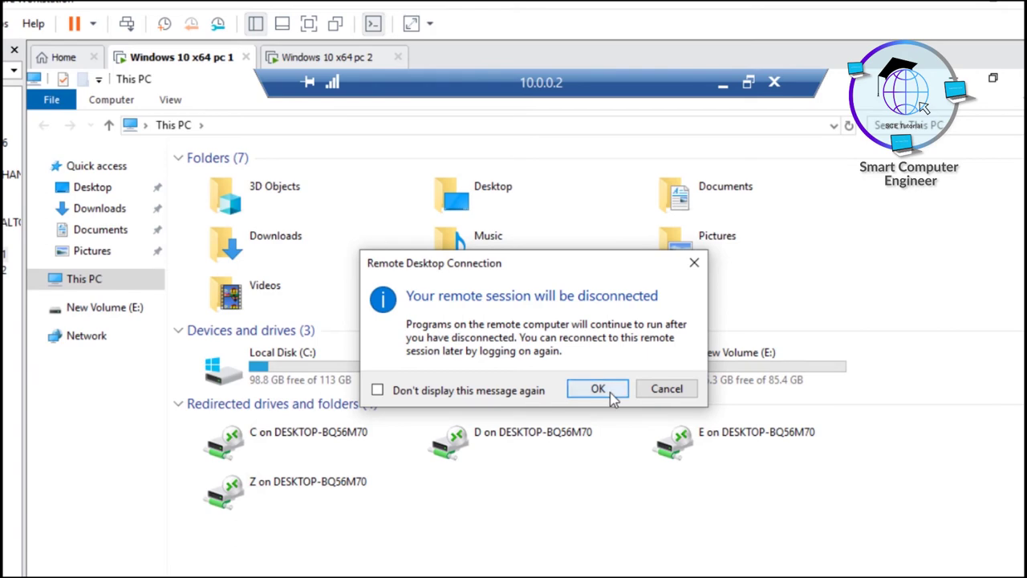
pyautogui.click(602, 389)
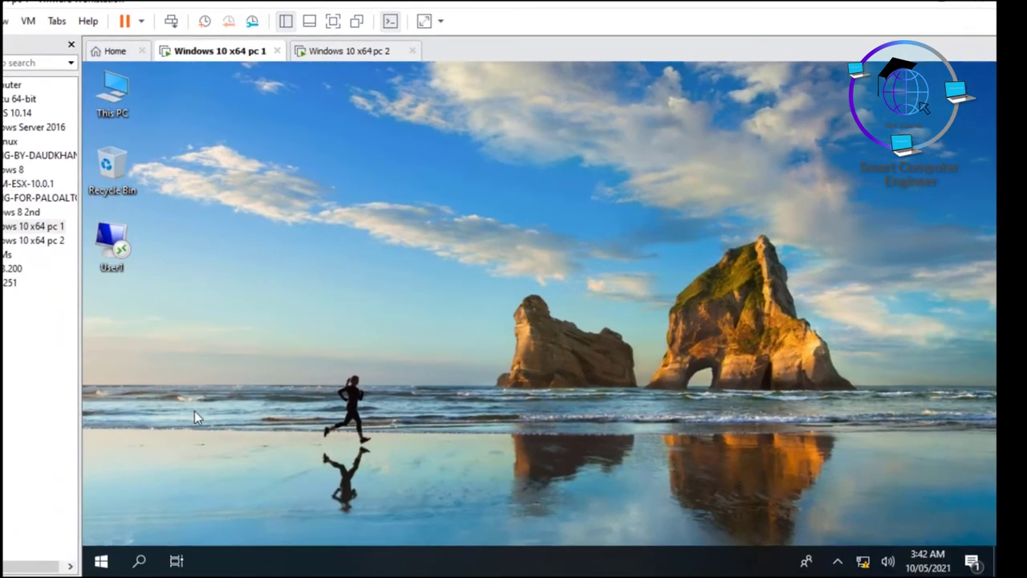
# Step: Relaunch Remote Desktop Connection via mstsc and cancel the trust prompt
pyautogui.press('super+r')
pyautogui.click(218, 518)
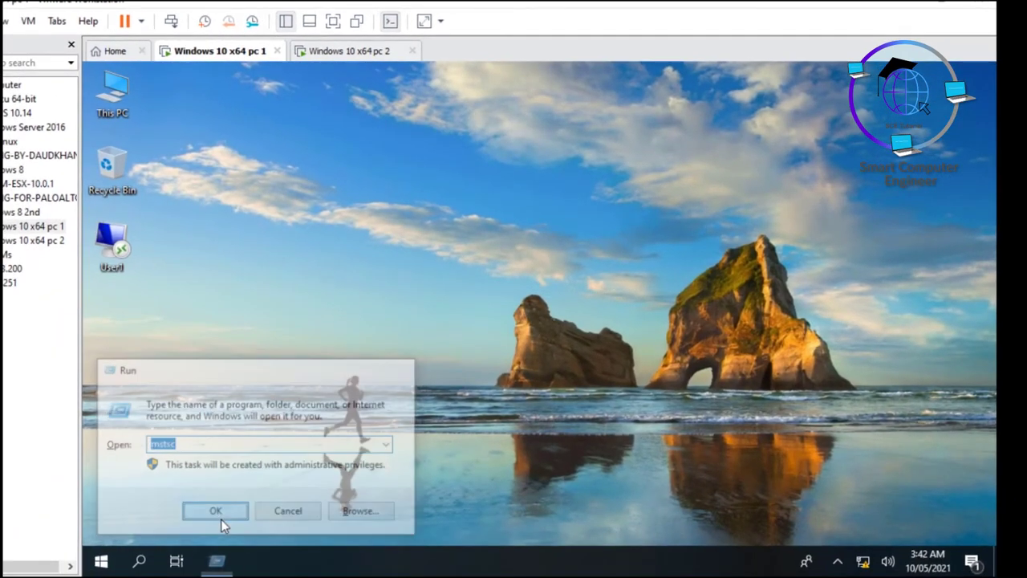
pyautogui.press('Return')
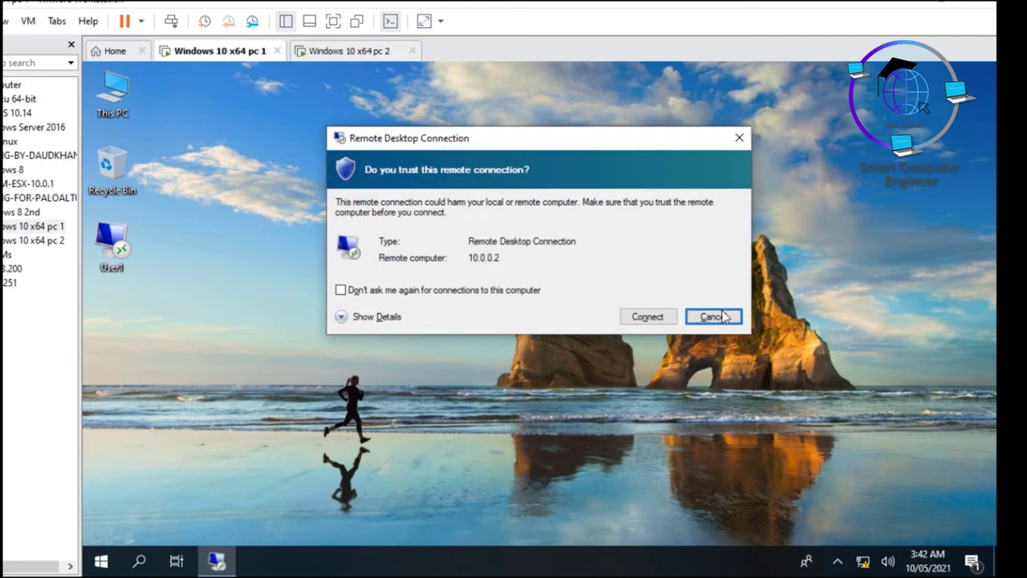
pyautogui.click(723, 317)
# Step: Expand Show Options and review the Display, Local Resources and Experience settings
pyautogui.click(415, 320)
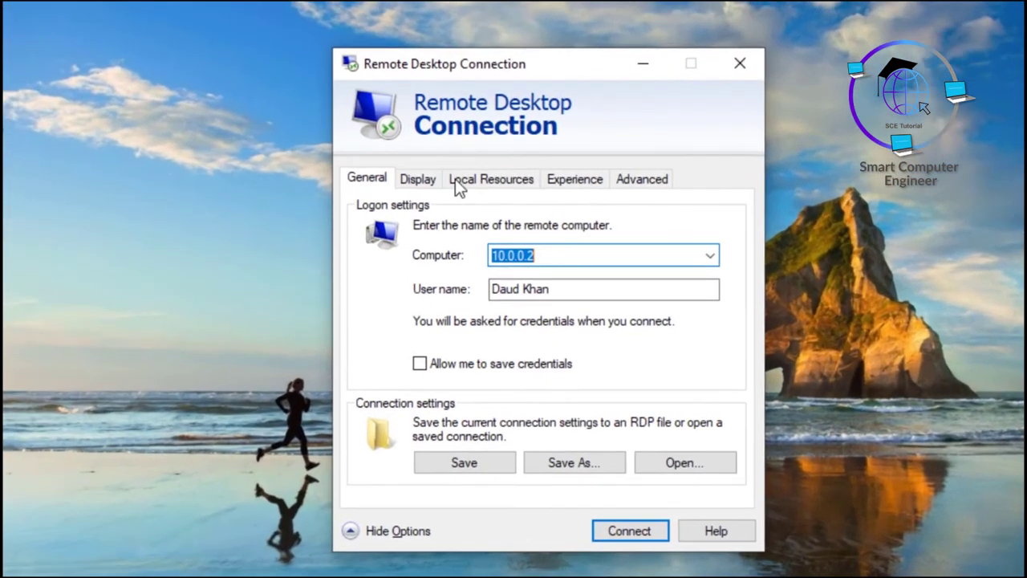
pyautogui.click(417, 179)
pyautogui.click(476, 177)
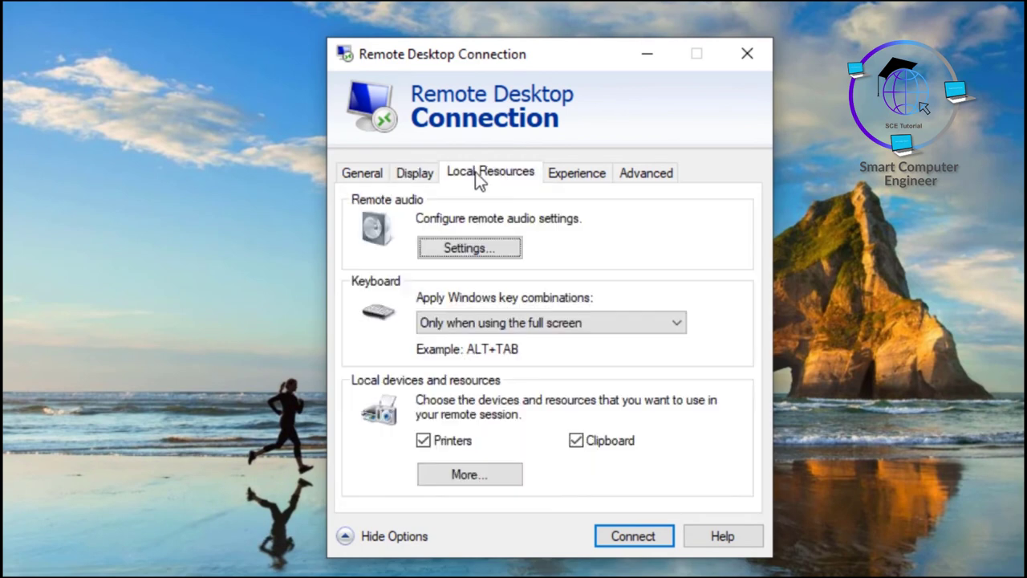
pyautogui.click(575, 171)
pyautogui.click(462, 248)
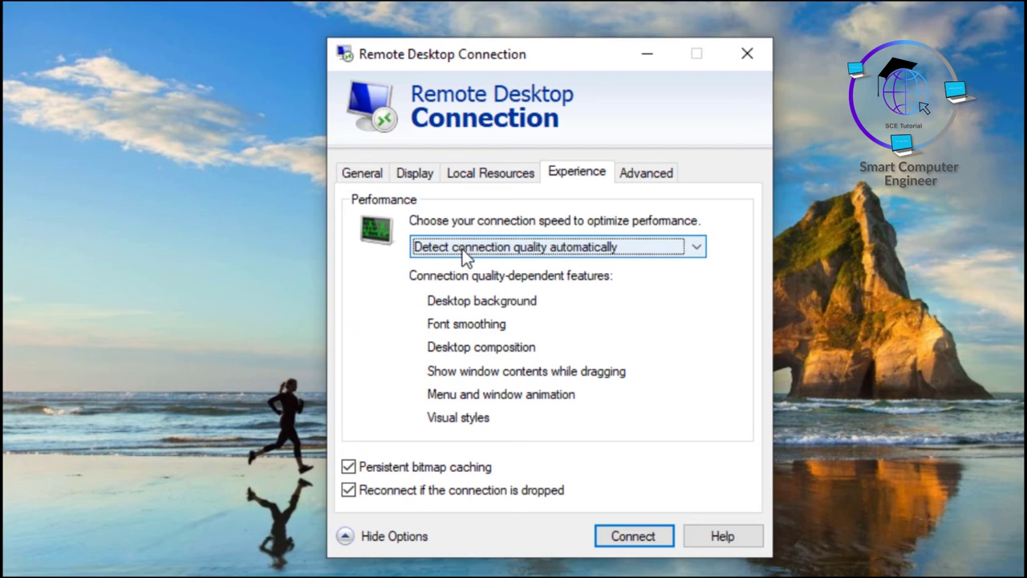
# Step: Choose Modem (56 kbps), leaving Desktop background as the only visual feature enabled
pyautogui.click(462, 249)
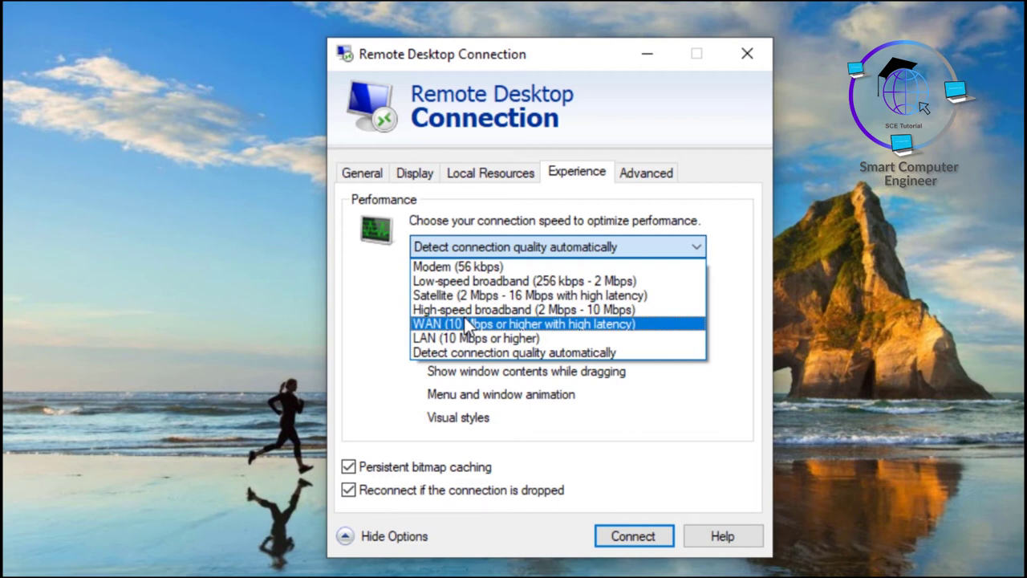
pyautogui.click(472, 265)
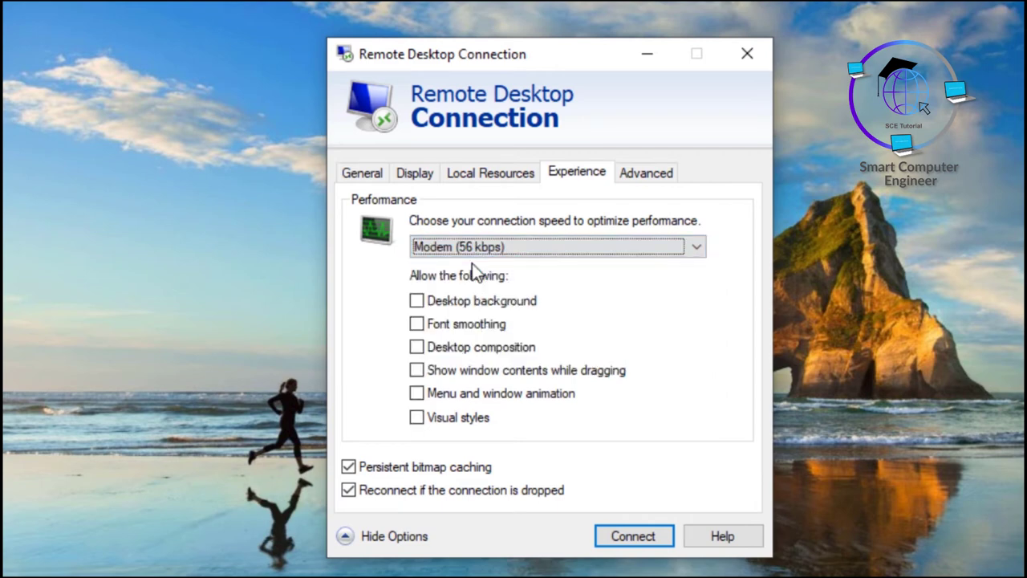
pyautogui.click(417, 306)
pyautogui.click(415, 303)
pyautogui.click(417, 325)
pyautogui.click(416, 324)
pyautogui.click(417, 303)
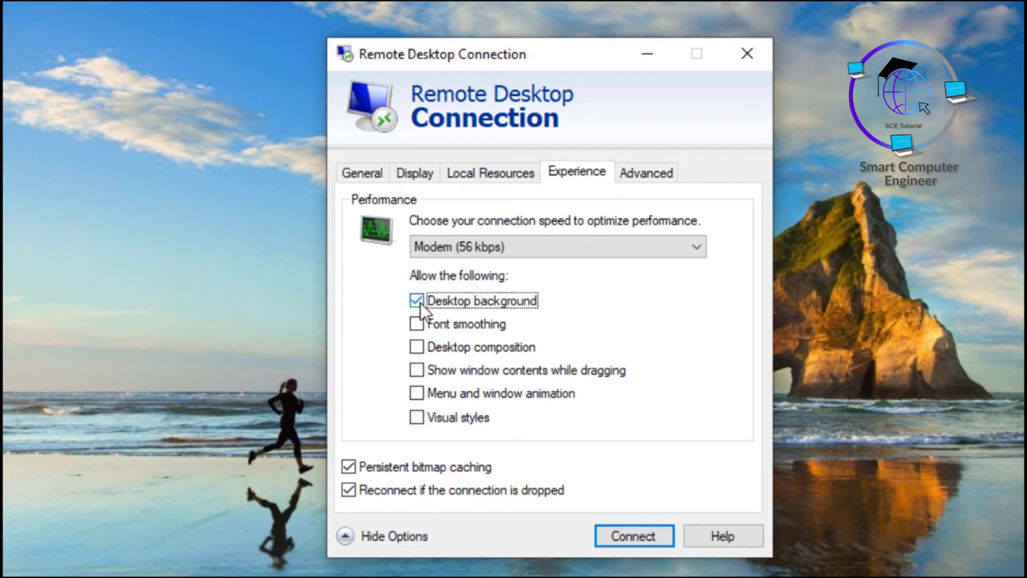
# Step: Connect to 10.0.0.2 with the account password, then switch to the Windows 10 x64 pc 2 machine
pyautogui.click(612, 535)
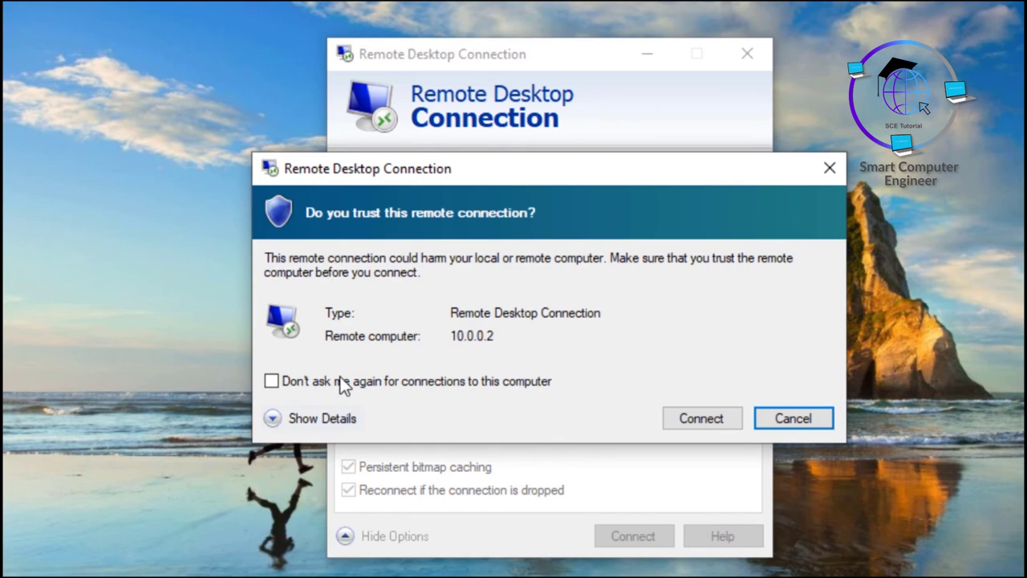
pyautogui.click(693, 424)
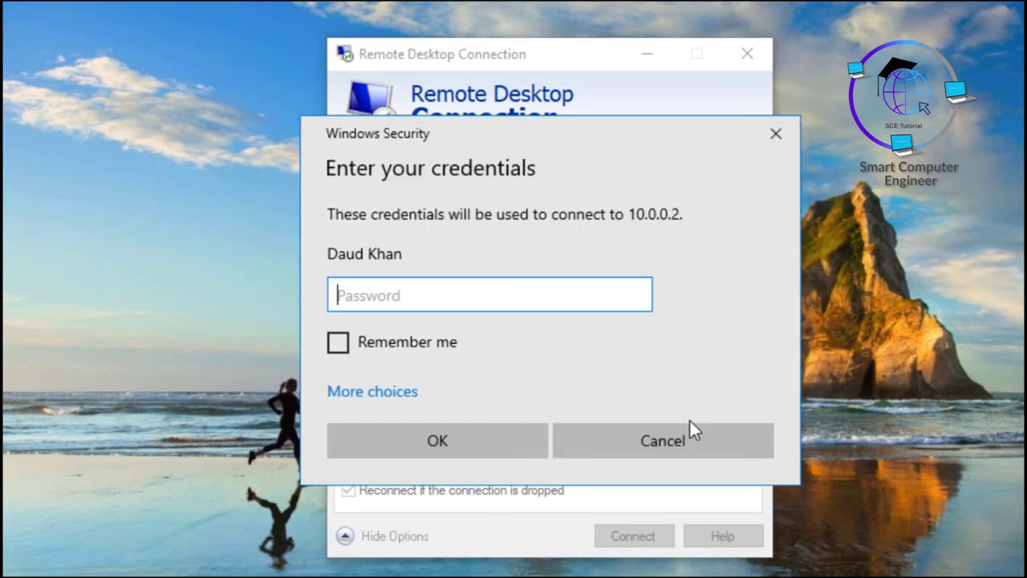
pyautogui.write('••••••••')
pyautogui.press('Return')
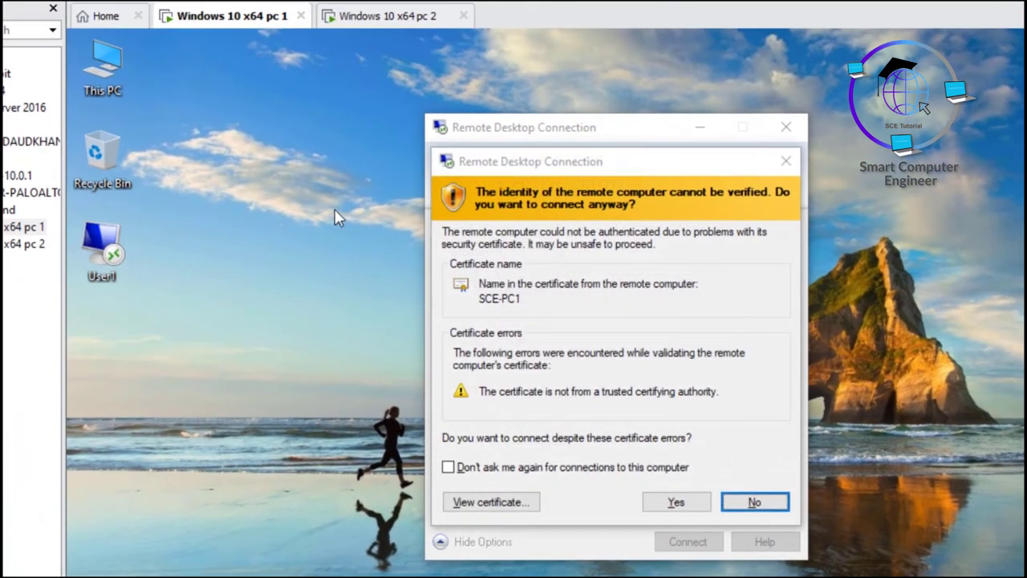
pyautogui.click(361, 16)
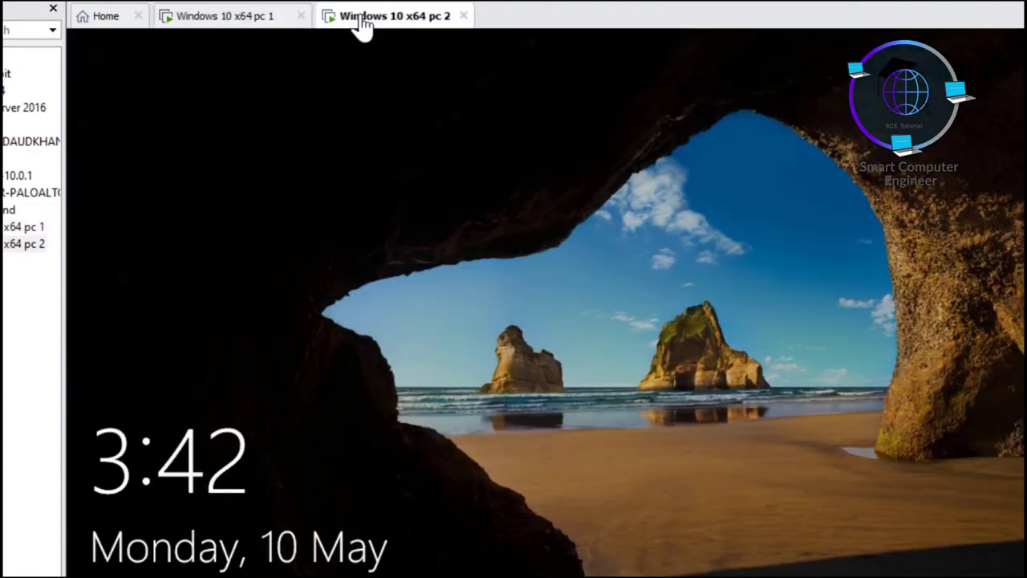
# Step: Sign in to pc 2 with its password, close File Explorer, and switch back to pc 1
pyautogui.click(448, 284)
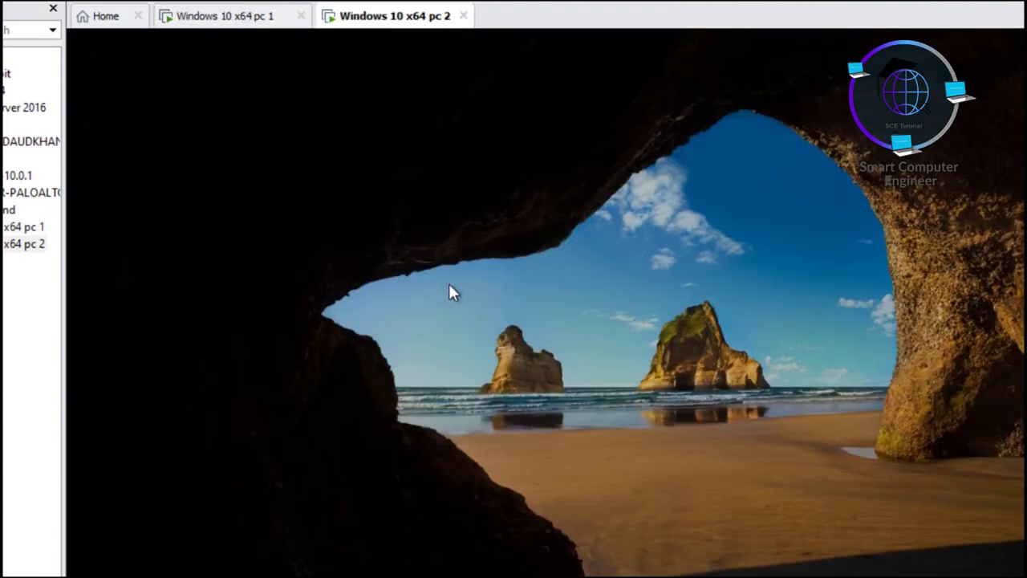
pyautogui.write('••••••••')
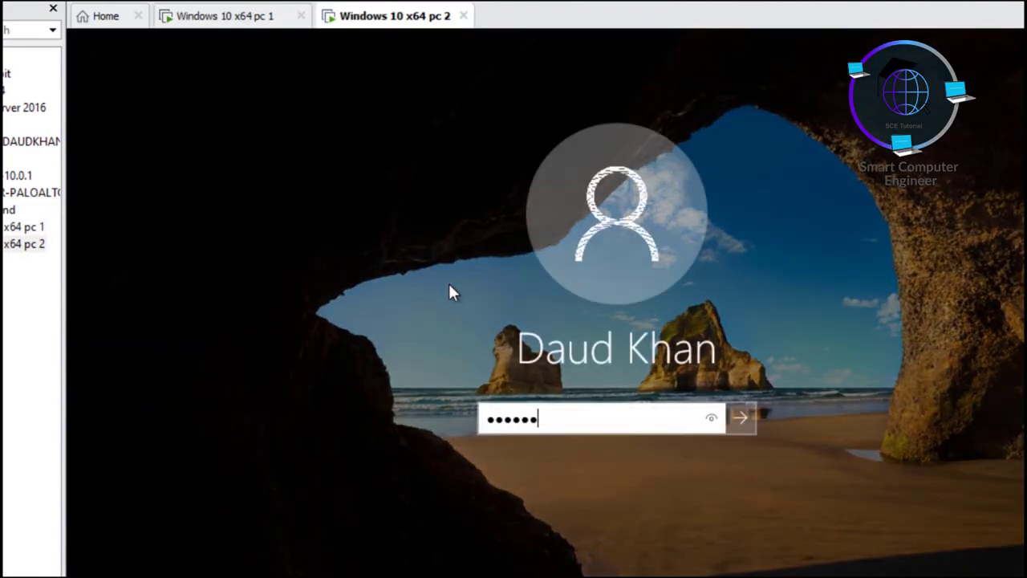
pyautogui.press('Return')
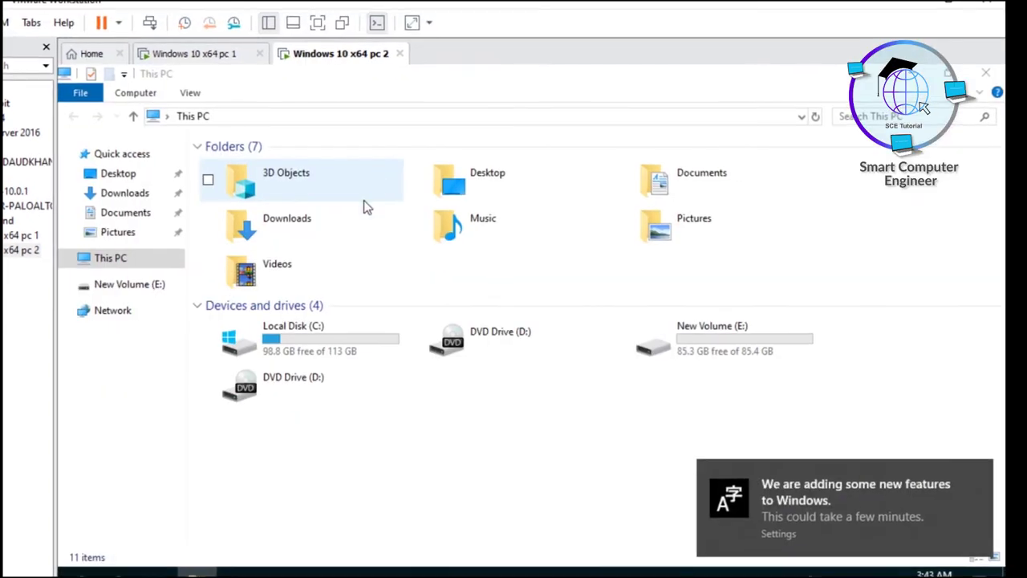
pyautogui.click(985, 75)
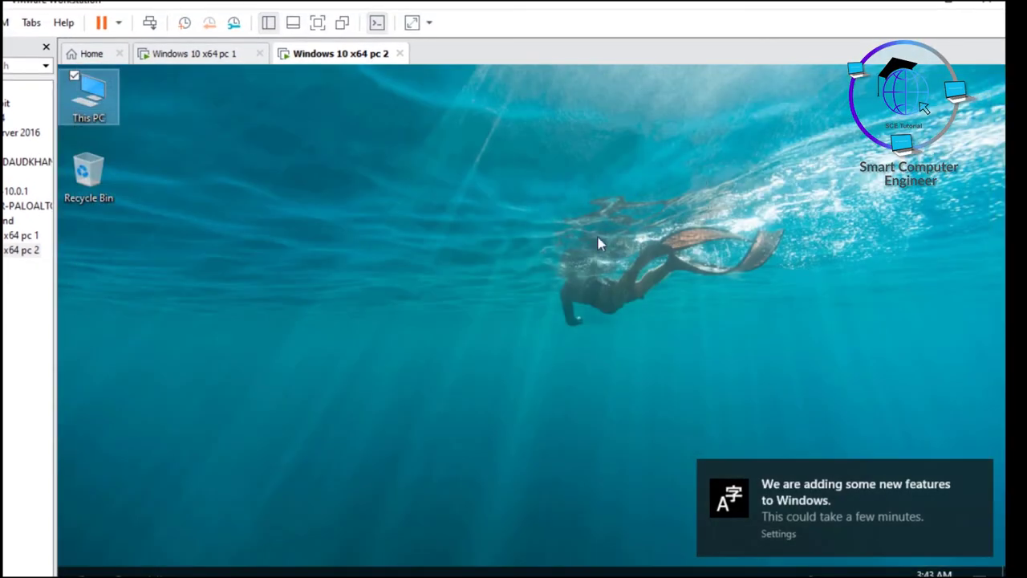
pyautogui.click(201, 54)
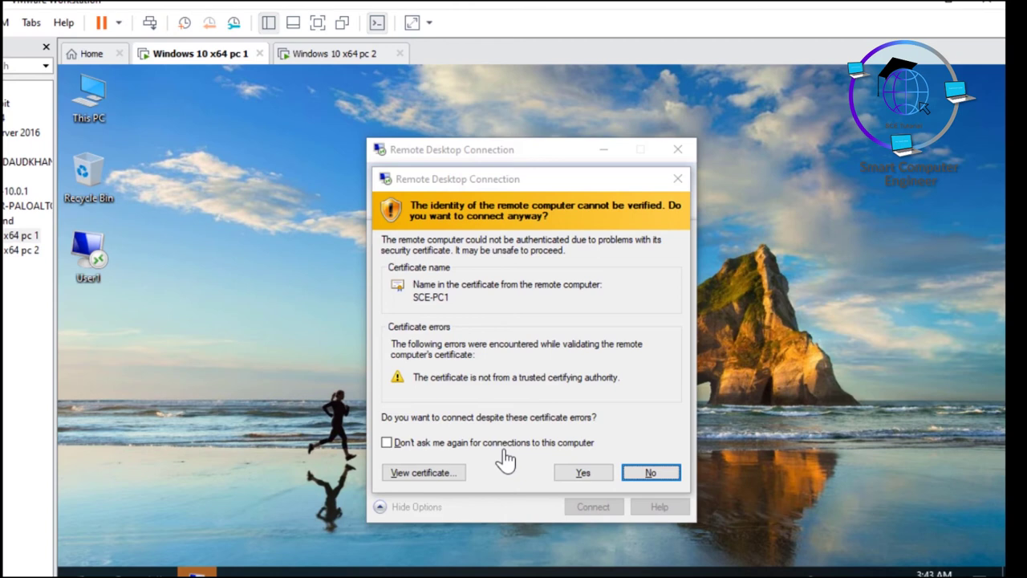
# Step: Accept the certificate warning, then disconnect via the remote Start > Power > Disconnect
pyautogui.click(576, 473)
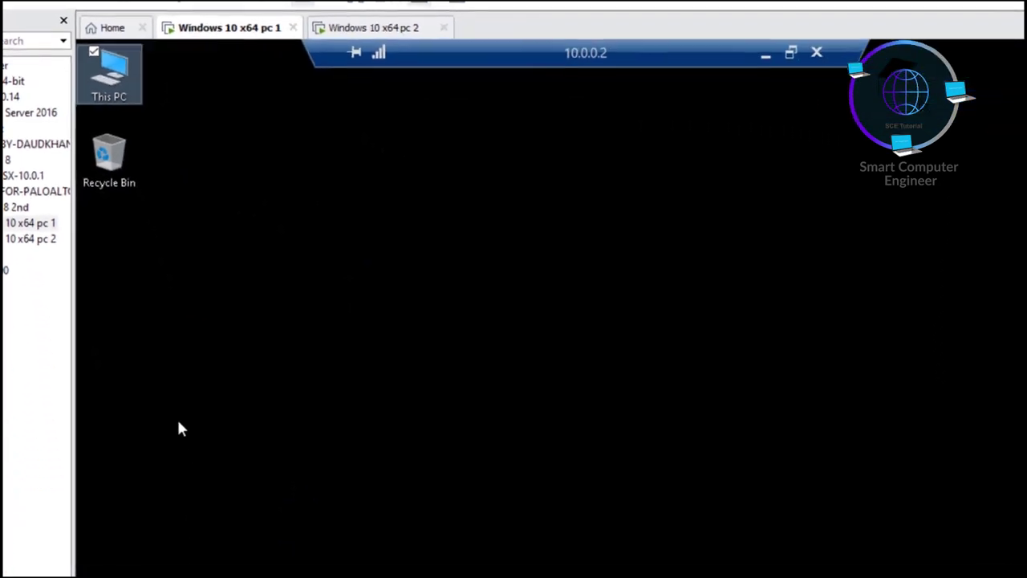
pyautogui.click(91, 560)
pyautogui.click(92, 522)
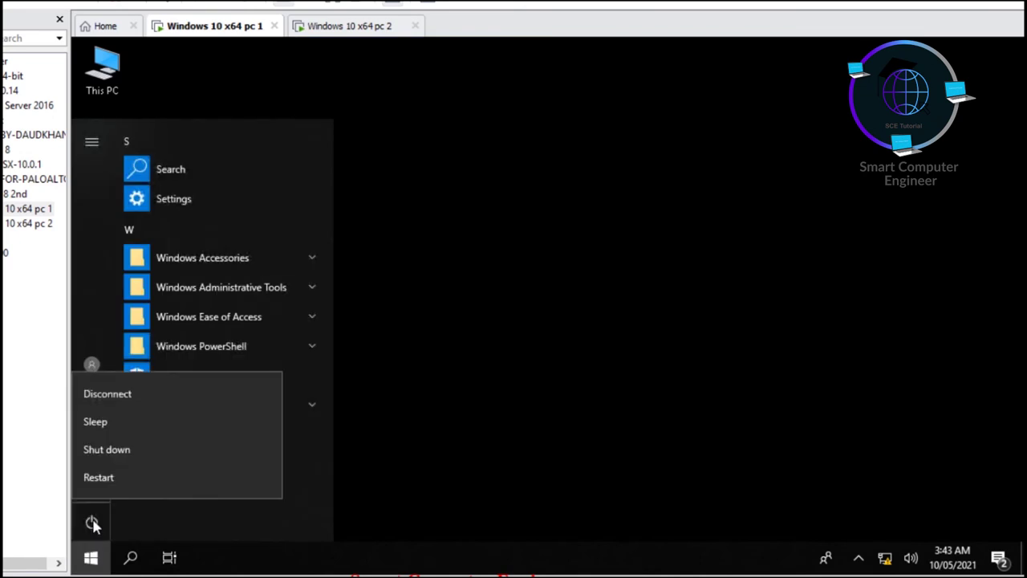
pyautogui.click(94, 521)
pyautogui.click(113, 397)
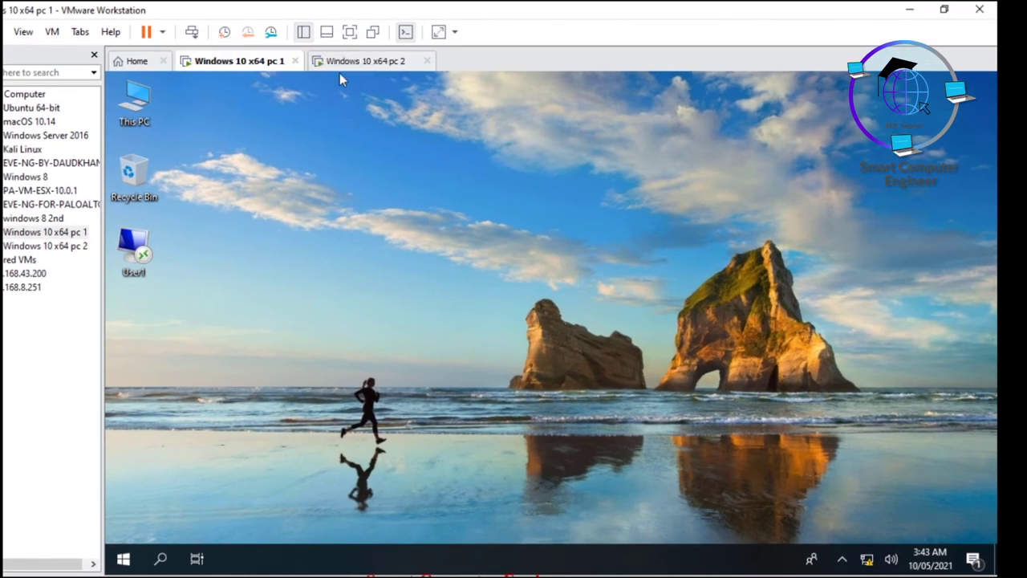
# Step: Relaunch Remote Desktop Connection with mstsc and expand all its options
pyautogui.press('super+r')
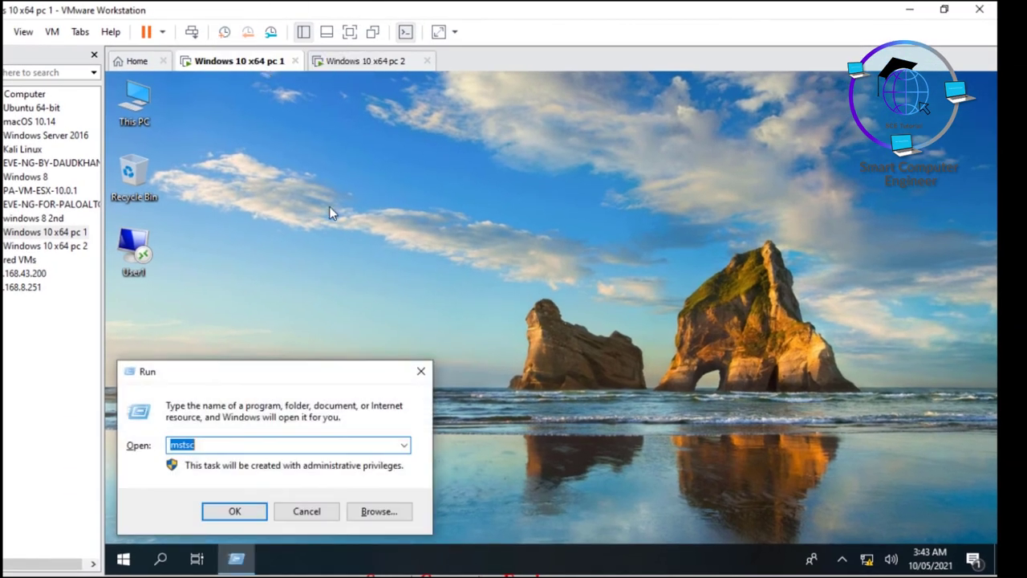
pyautogui.press('Return')
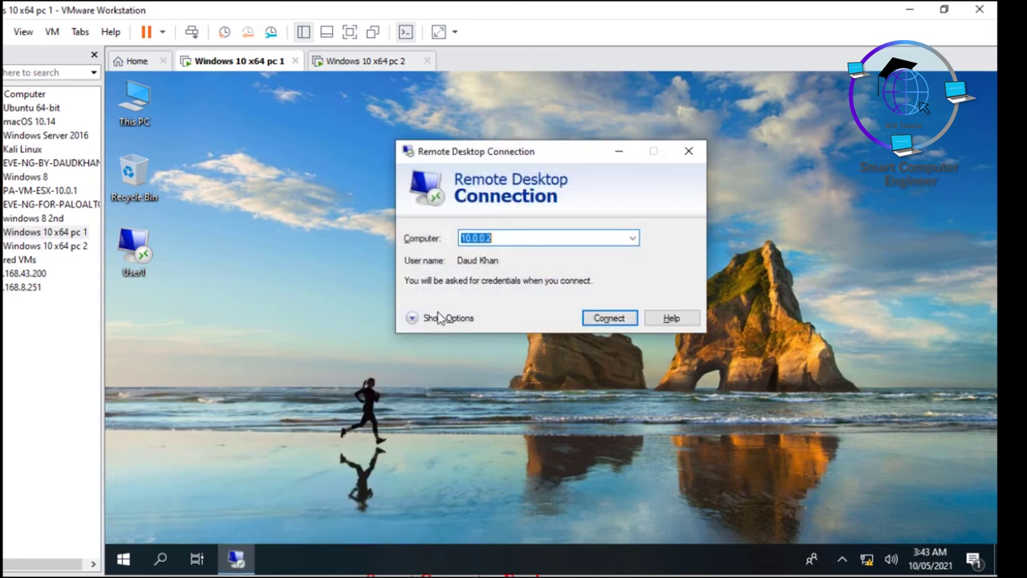
pyautogui.click(437, 319)
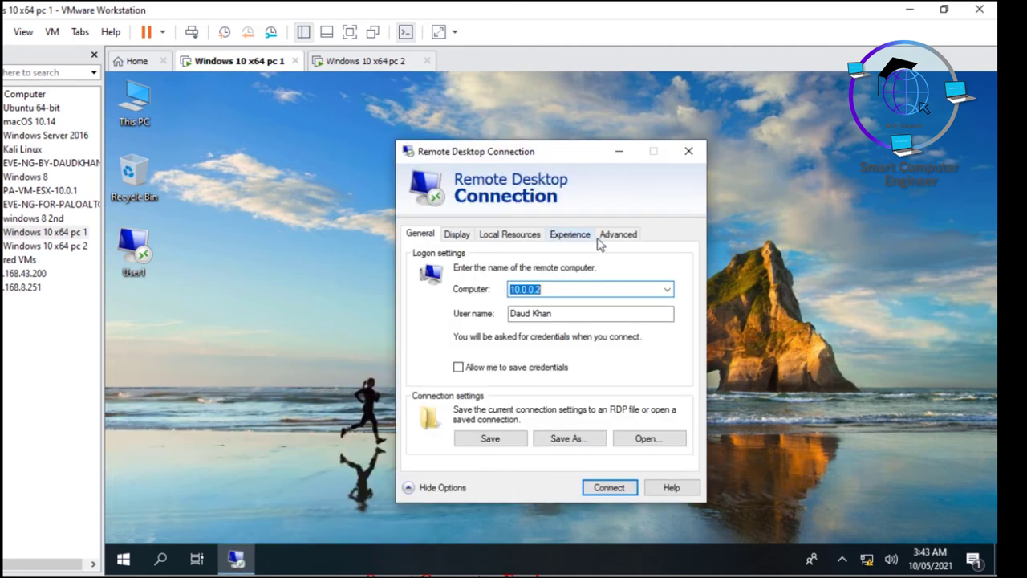
# Step: Keep 'If server authentication fails' set to Warn me on the Advanced tab
pyautogui.click(616, 240)
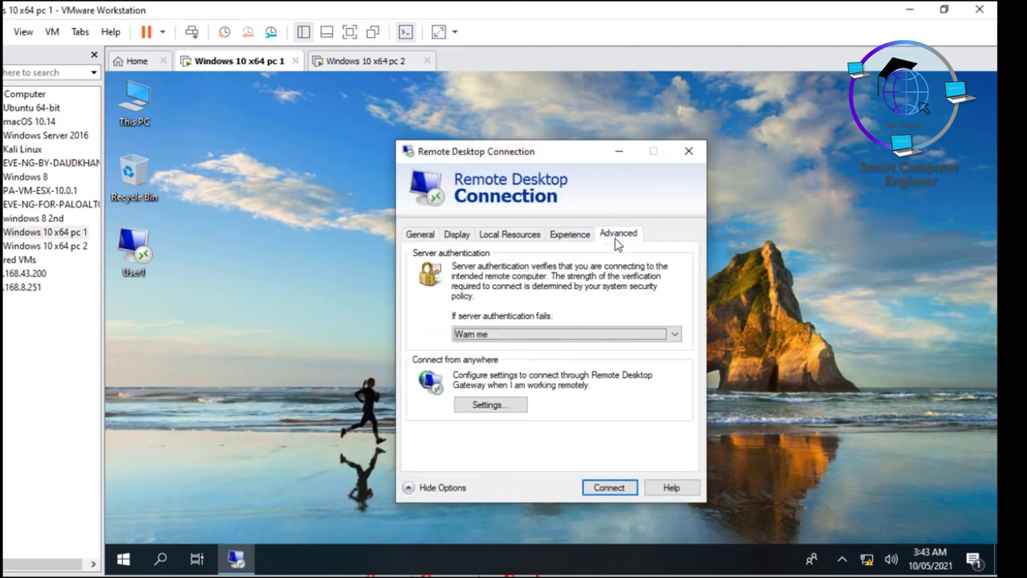
pyautogui.click(509, 336)
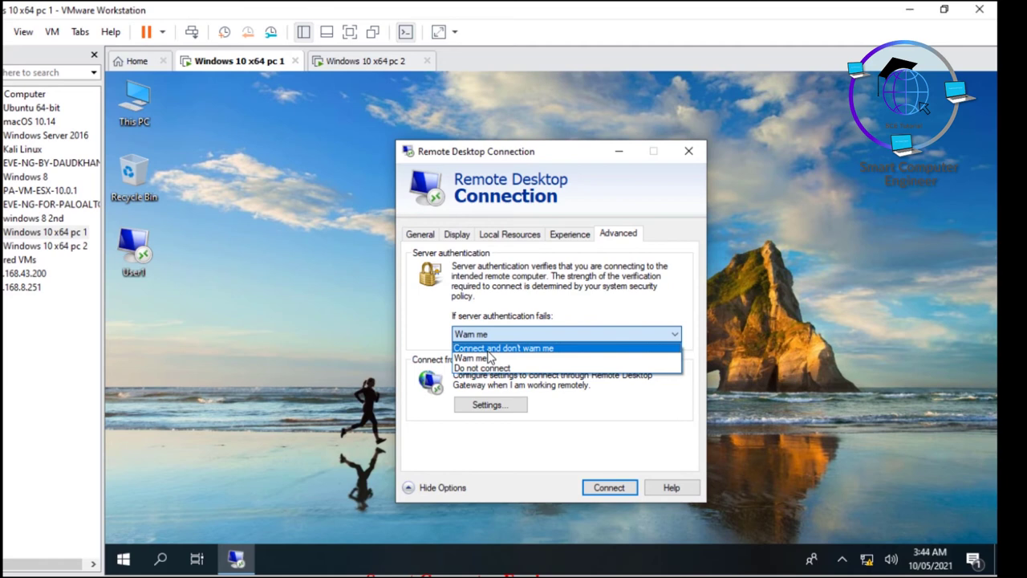
pyautogui.click(488, 358)
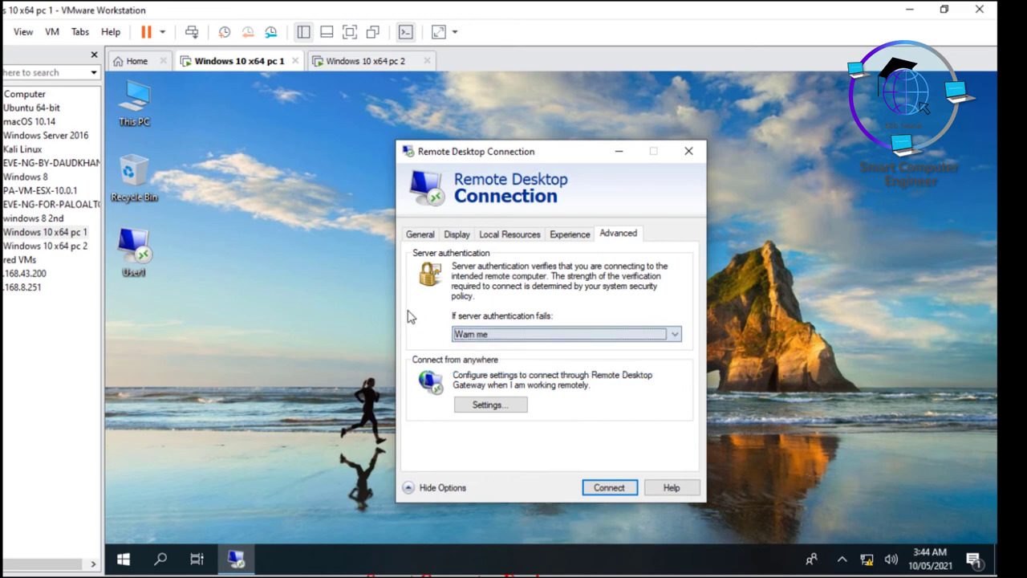
pyautogui.click(487, 336)
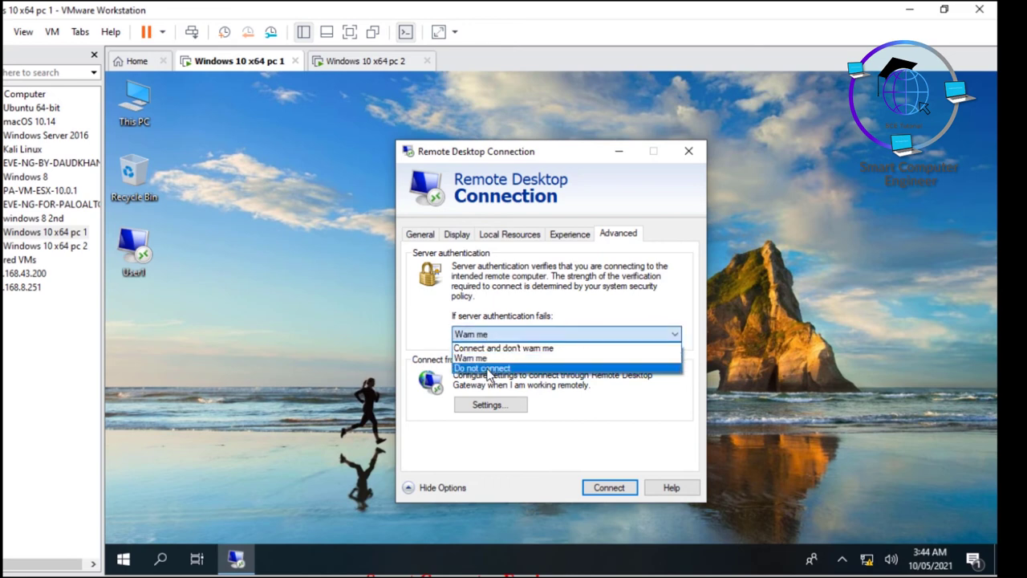
pyautogui.click(413, 297)
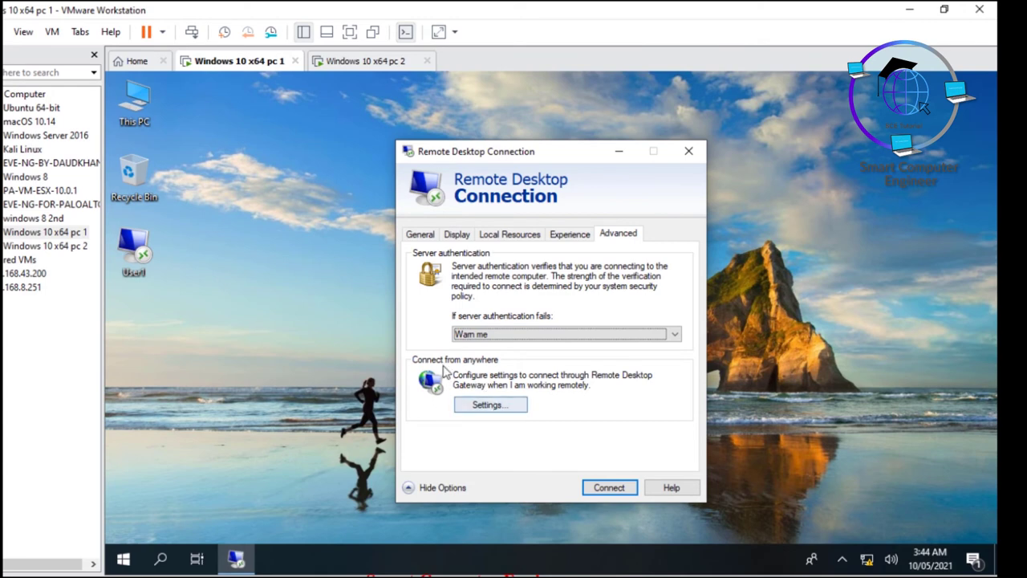
# Step: Close Gateway Settings unchanged and return to the General logon settings
pyautogui.click(489, 405)
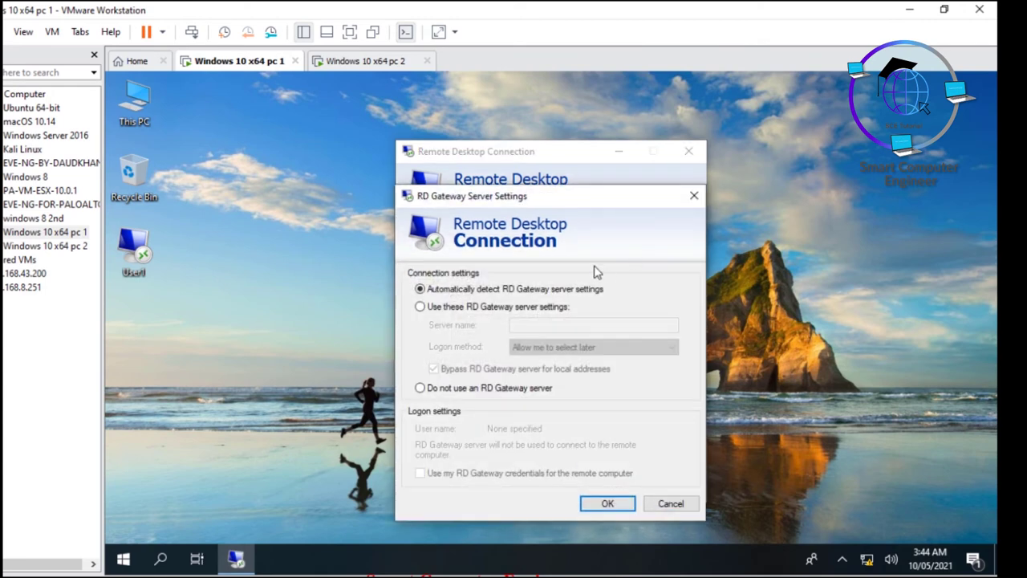
pyautogui.click(693, 197)
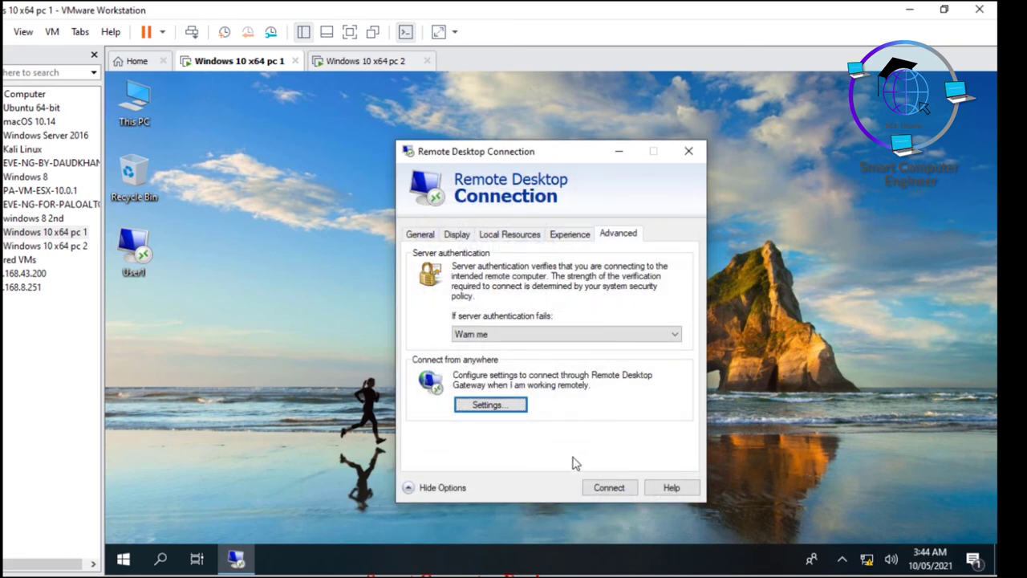
pyautogui.click(421, 234)
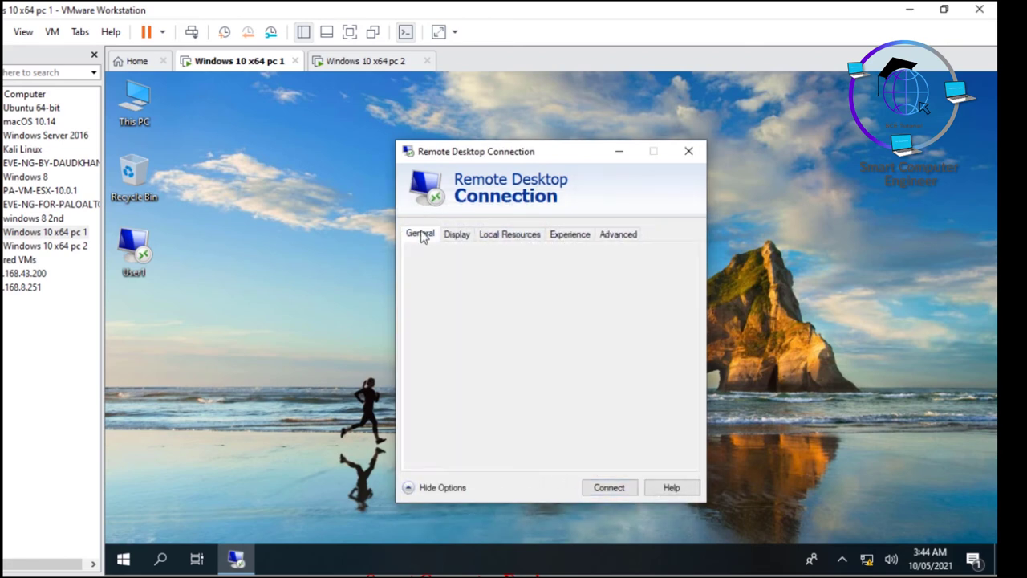
# Step: Tick 'Allow me to save credentials', connect, and tick 'Don't ask me again' on the trust prompt
pyautogui.click(555, 316)
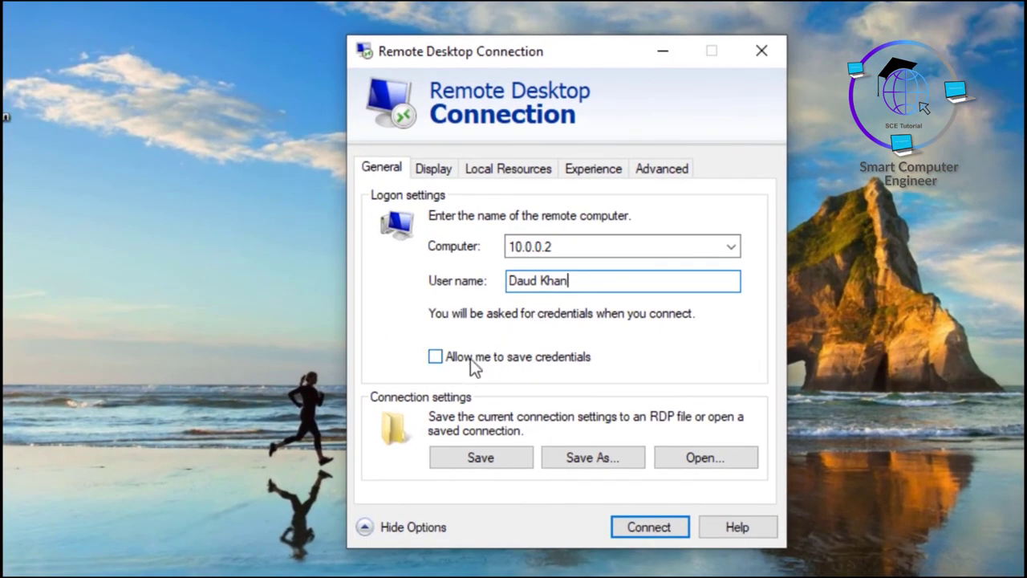
pyautogui.click(440, 361)
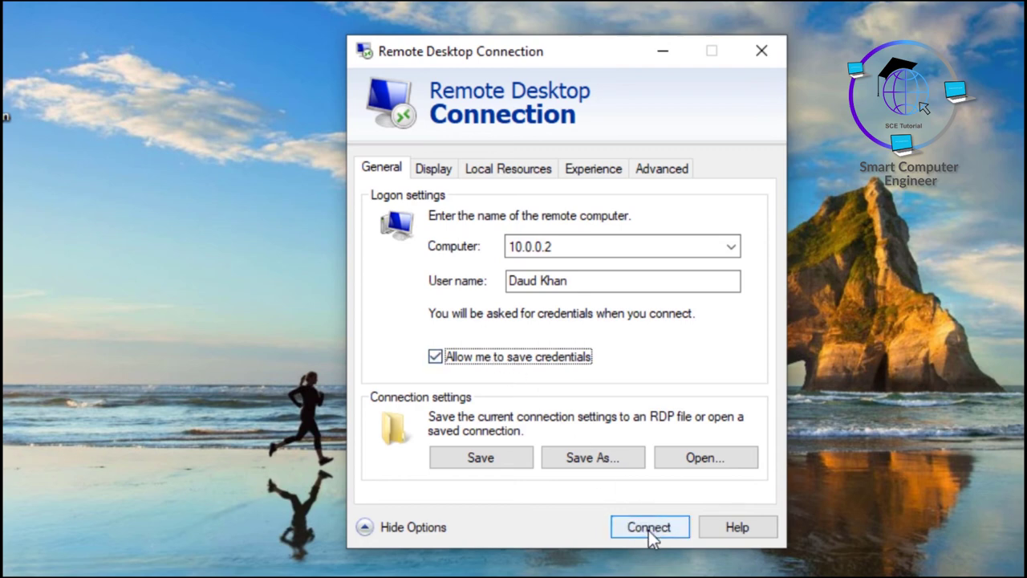
pyautogui.click(649, 531)
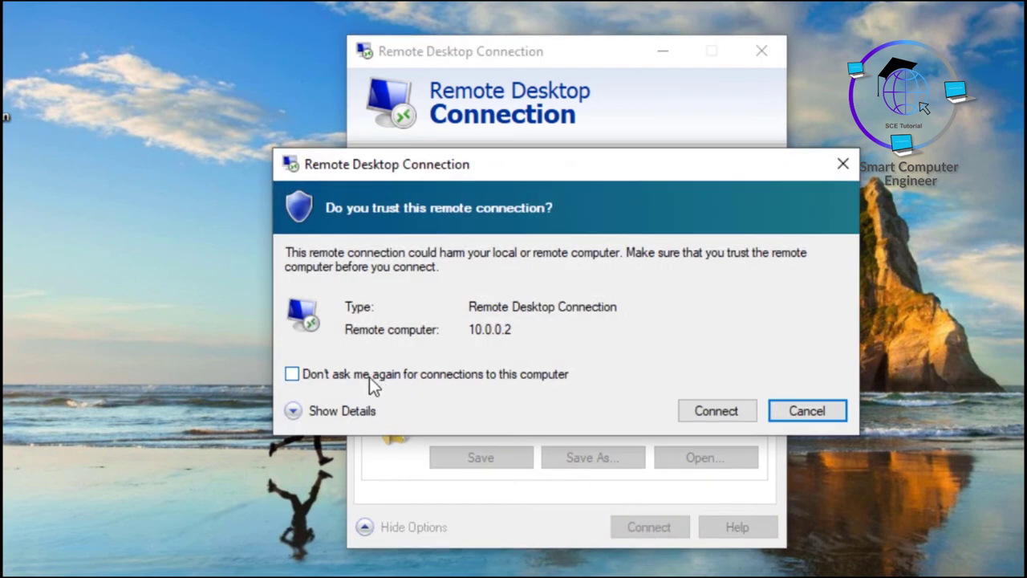
pyautogui.click(353, 378)
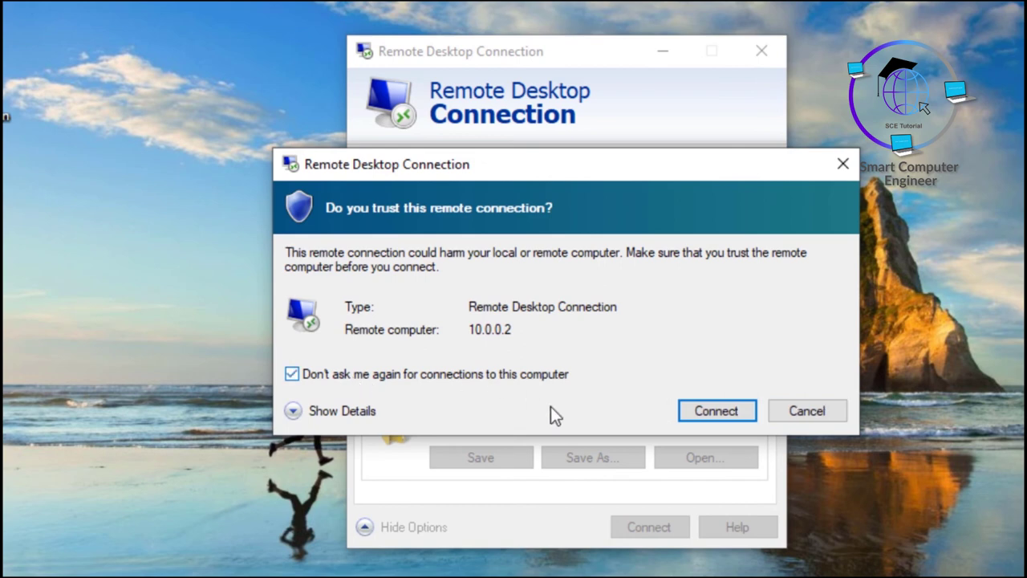
pyautogui.click(342, 413)
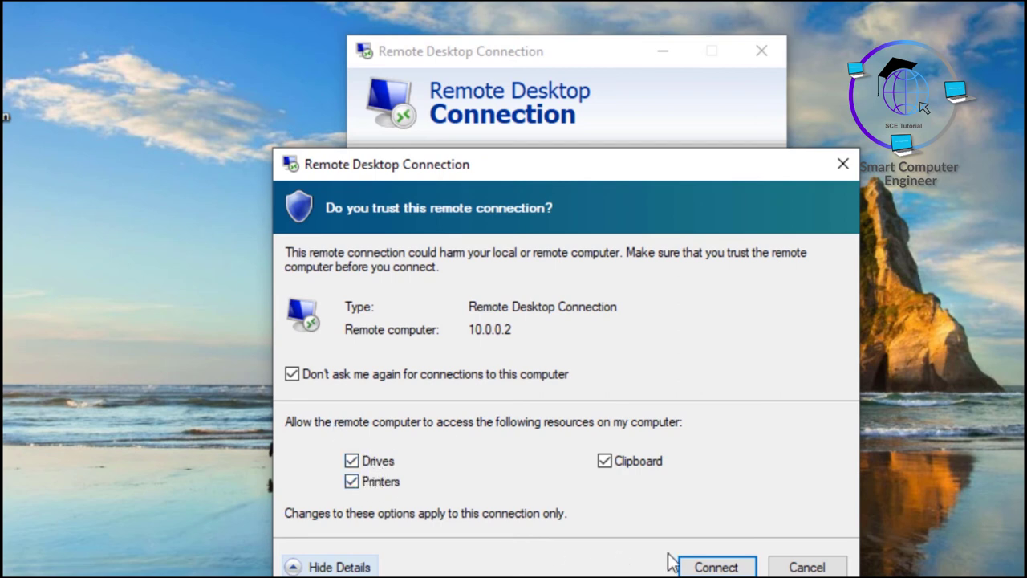
# Step: Sign in with the account password, with Remember me ticked
pyautogui.click(716, 566)
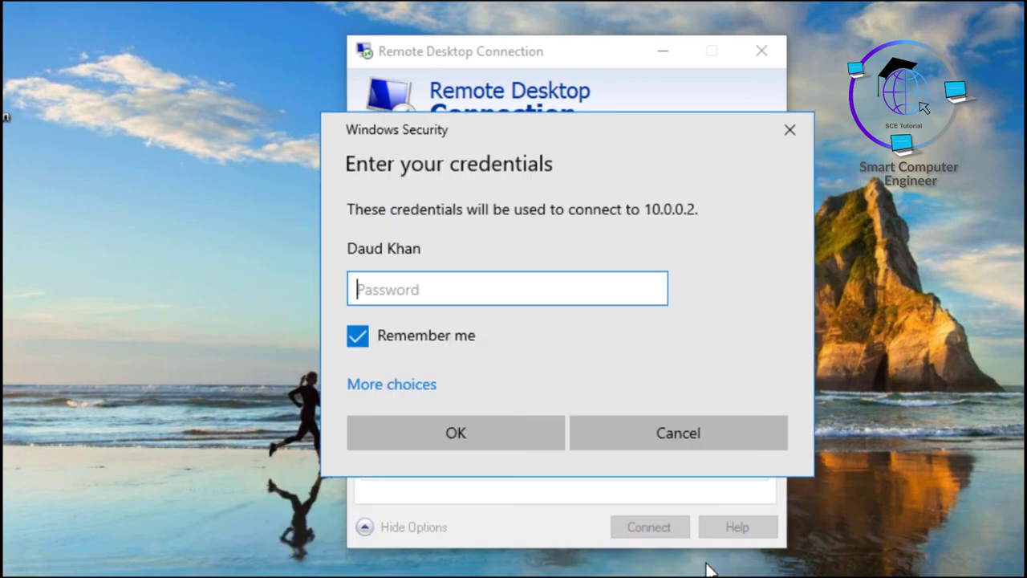
pyautogui.write('********')
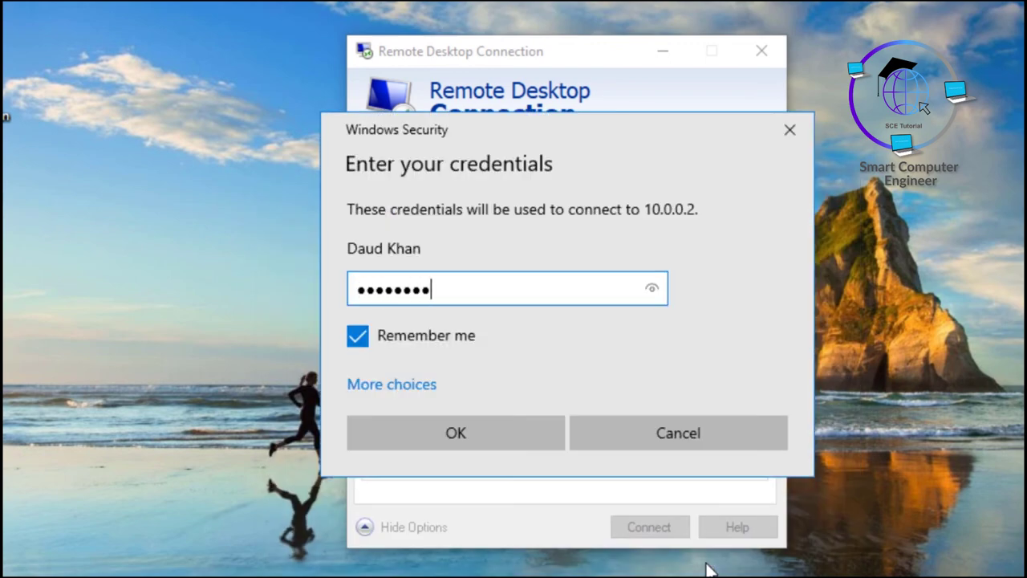
pyautogui.click(449, 424)
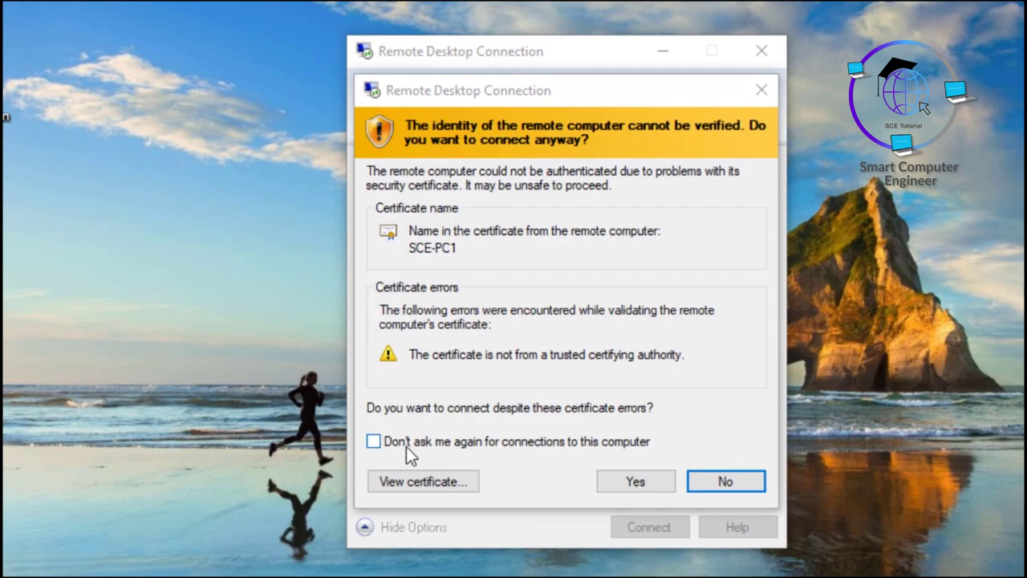
# Step: Tick 'Don't ask me again' for the SCE-PC1 certificate, view it, and connect anyway
pyautogui.click(415, 445)
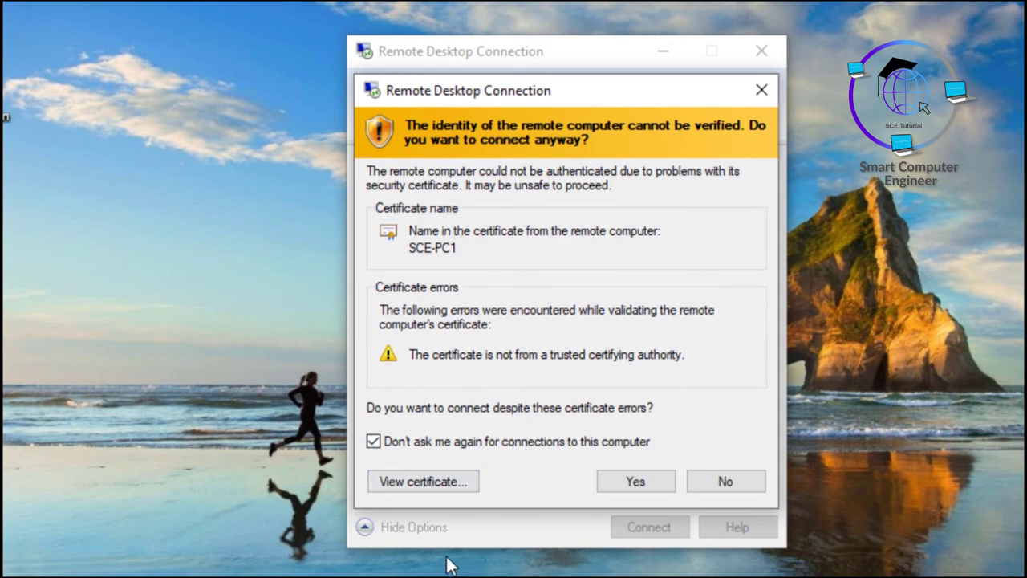
pyautogui.click(433, 483)
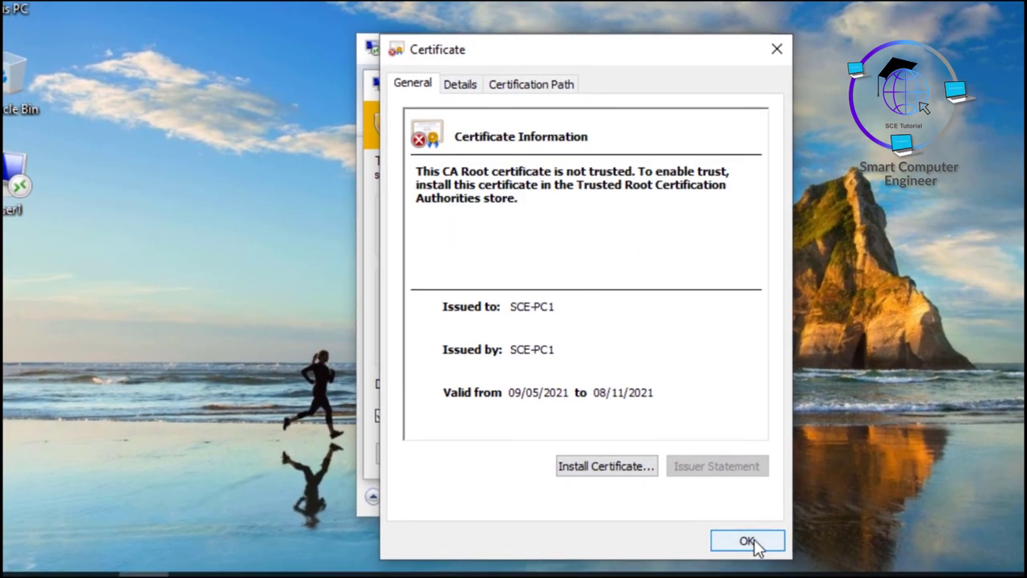
pyautogui.click(752, 548)
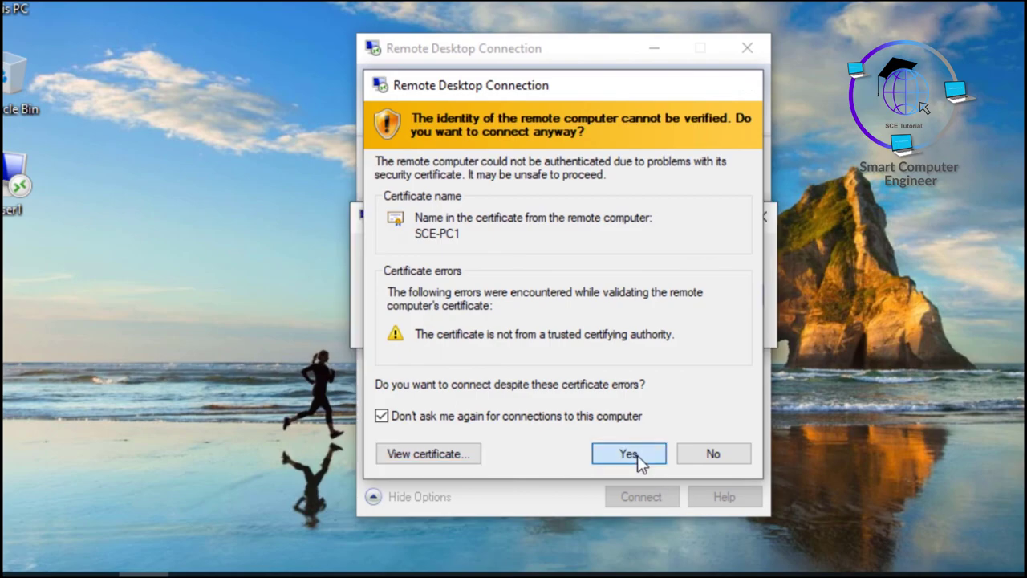
pyautogui.click(632, 454)
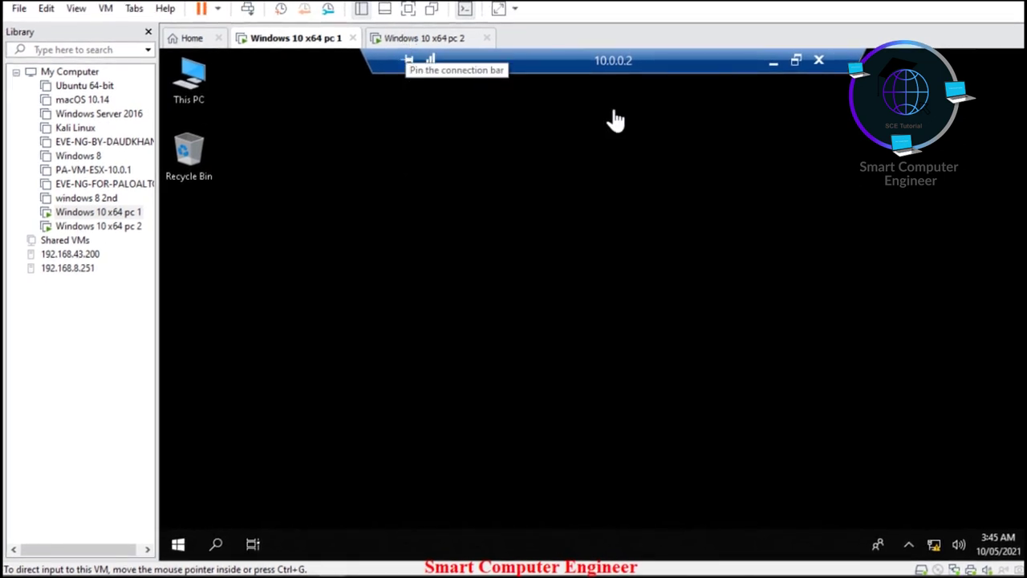
# Step: Disconnect from 10.0.0.2, then reconnect directly using the desktop User RDP shortcut
pyautogui.click(821, 63)
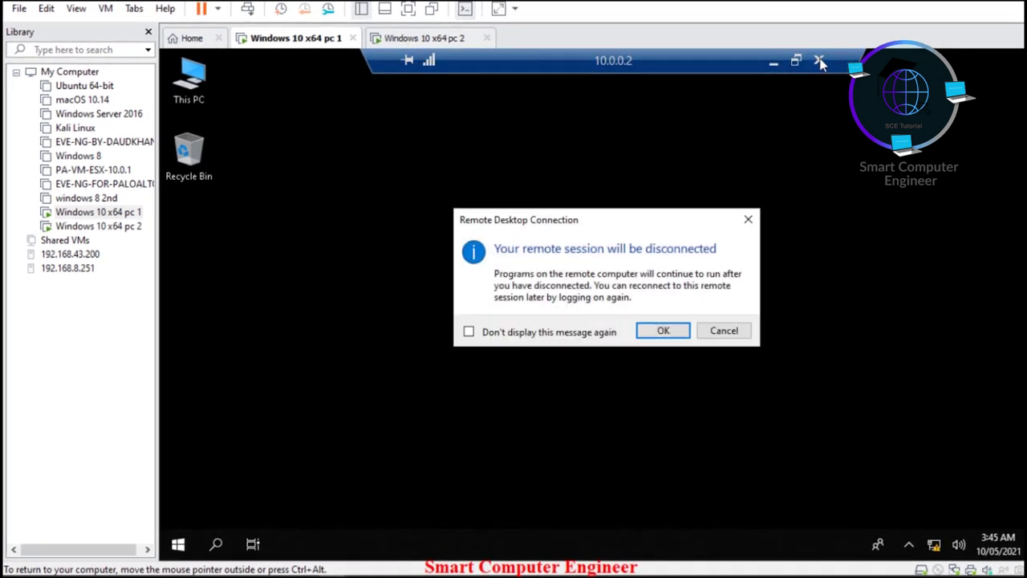
pyautogui.click(668, 334)
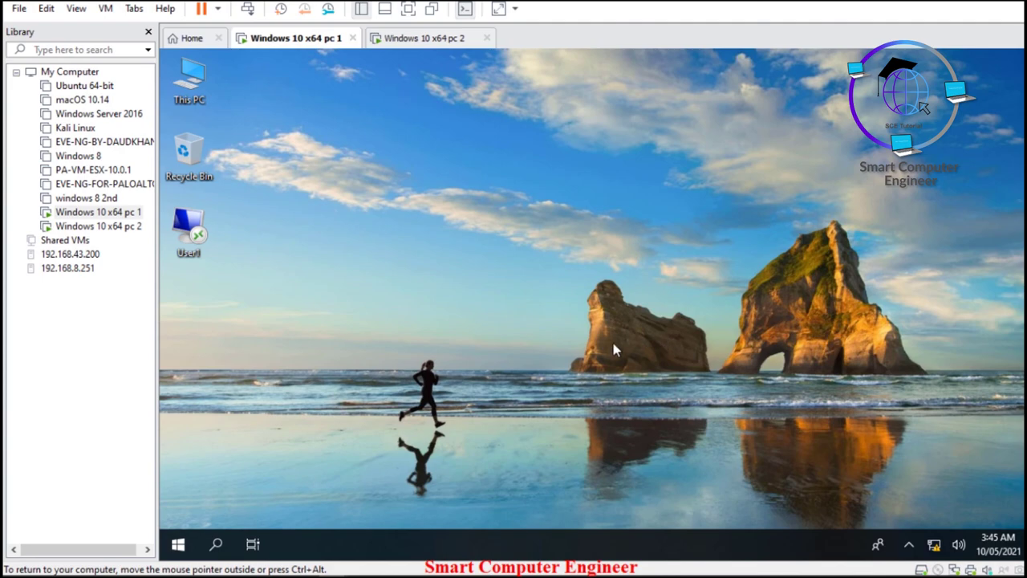
pyautogui.click(196, 230)
pyautogui.doubleClick(196, 230)
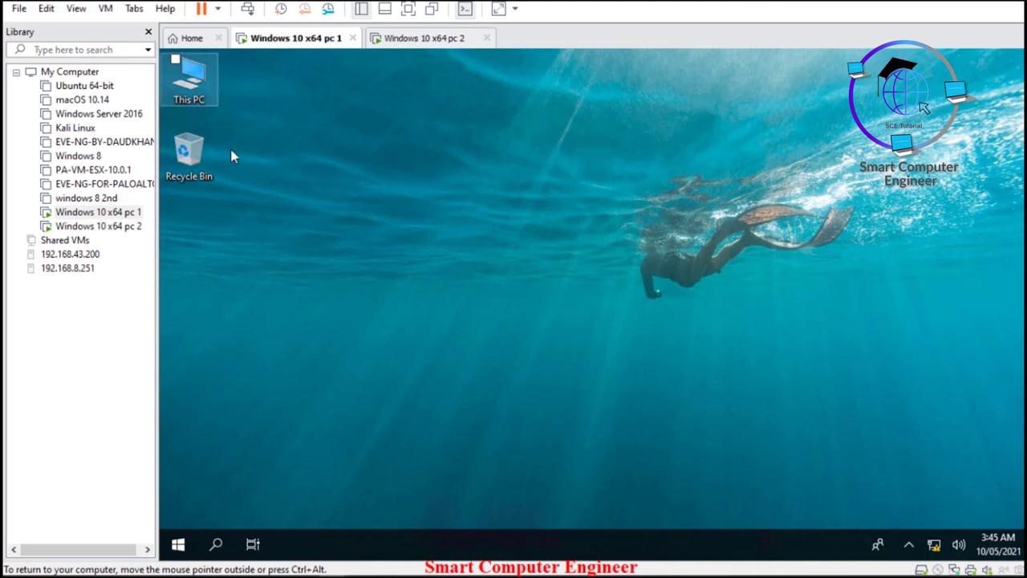
# Step: Disconnect from 10.0.0.2 with 'Don't display this message again' ticked, then reconnect via the User shortcut
pyautogui.click(411, 40)
pyautogui.click(337, 43)
pyautogui.click(819, 61)
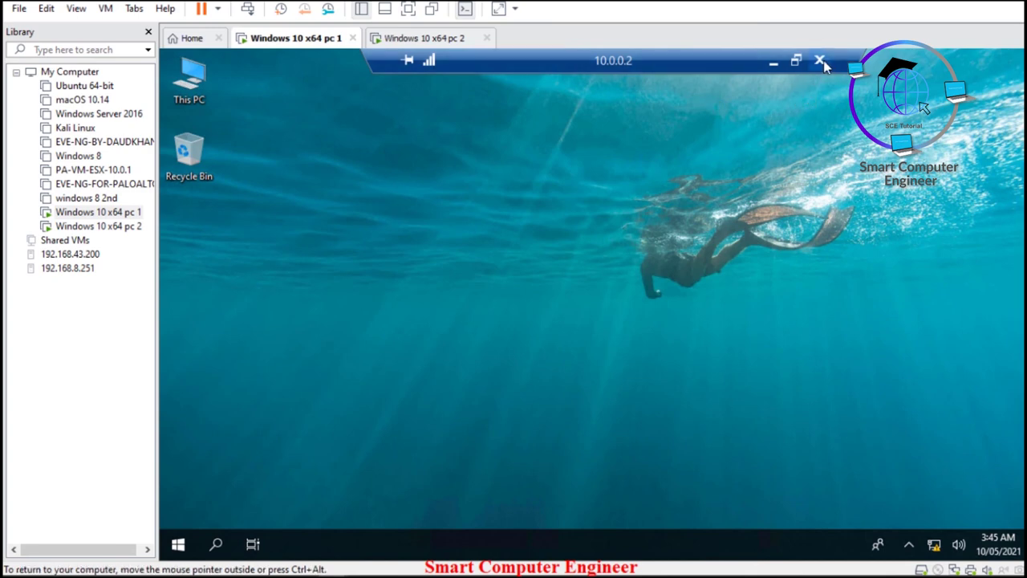
pyautogui.click(537, 337)
pyautogui.click(663, 331)
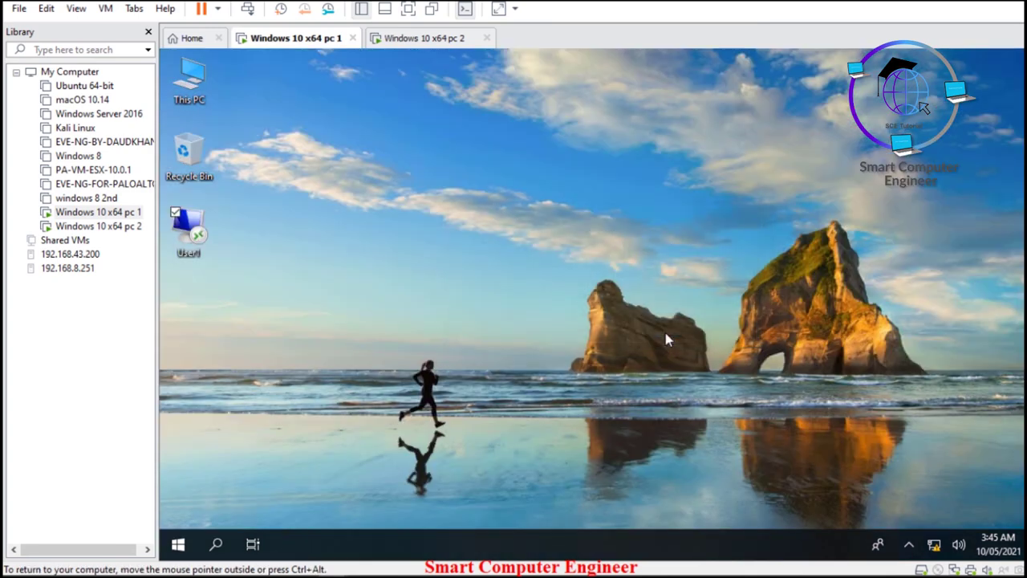
pyautogui.doubleClick(198, 241)
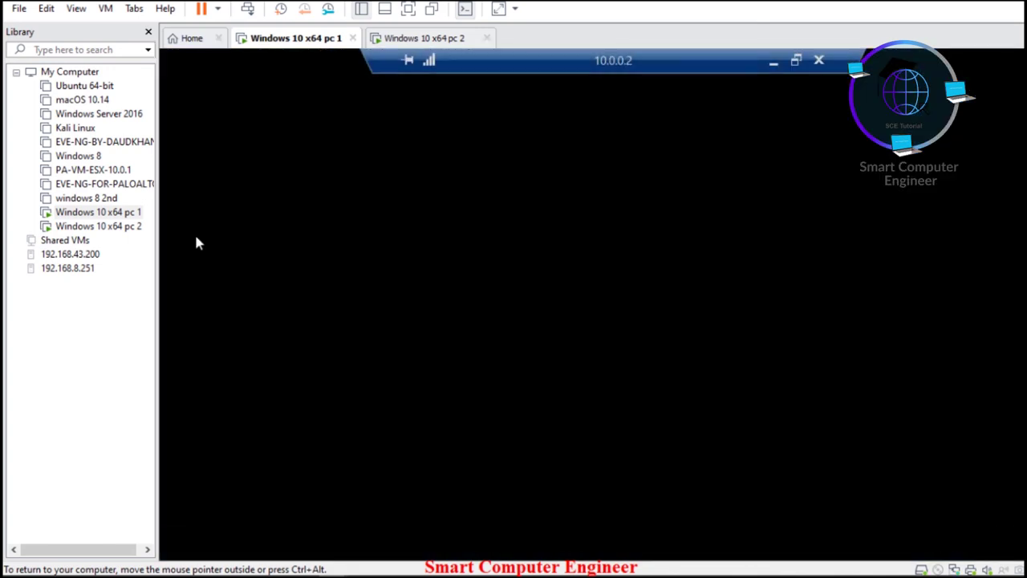